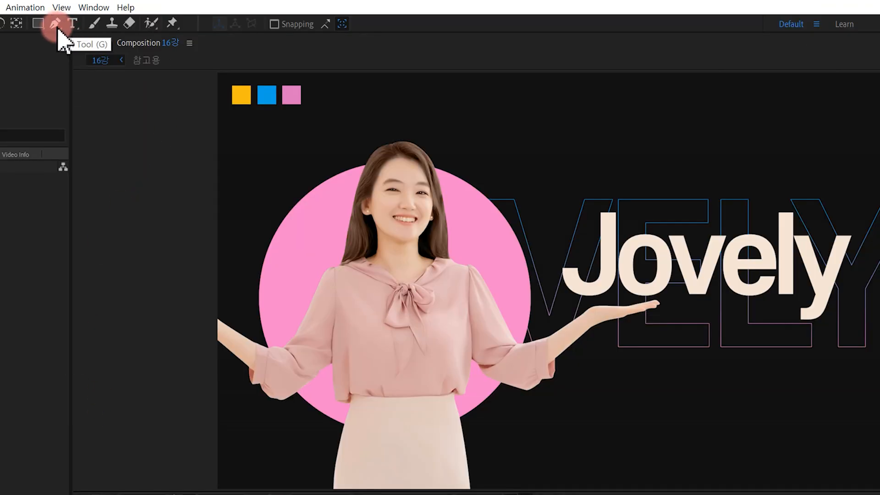
# Draw a short, straight horizontal line with the Pen tool in the empty area above the Jovely title
pyautogui.click(55, 23)
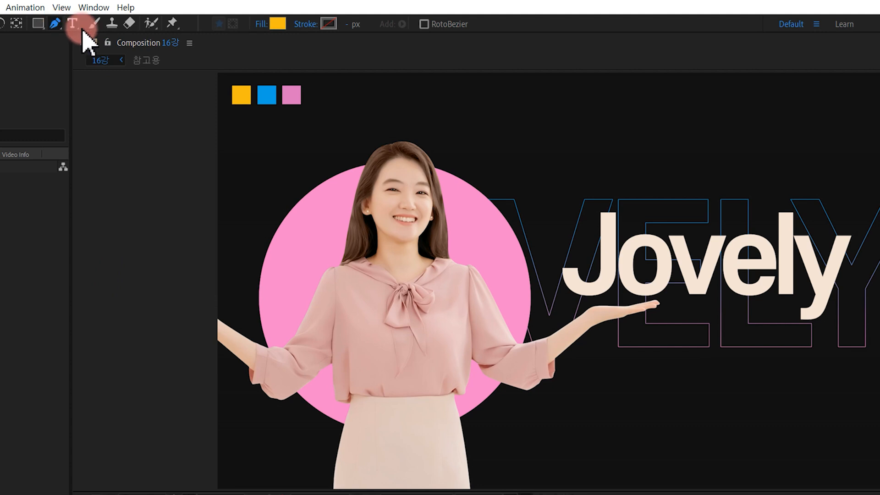
pyautogui.click(551, 125)
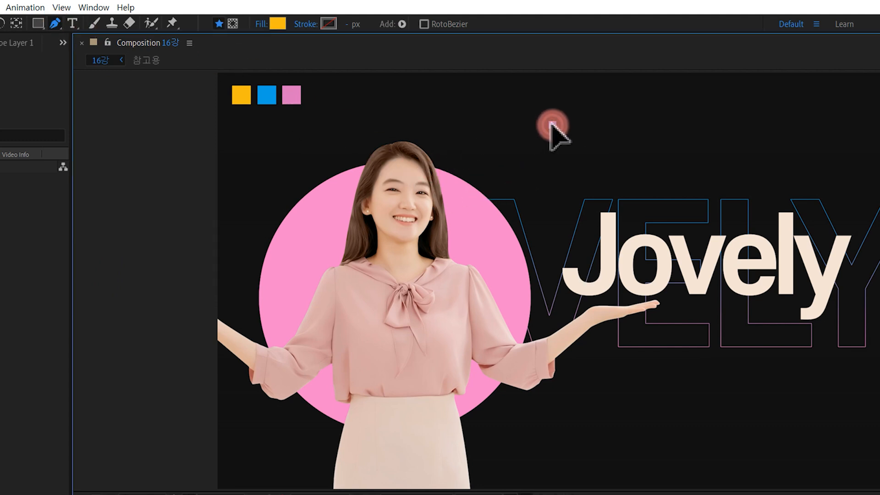
pyautogui.keyDown('shift'); pyautogui.click(636, 125); pyautogui.keyUp('shift')
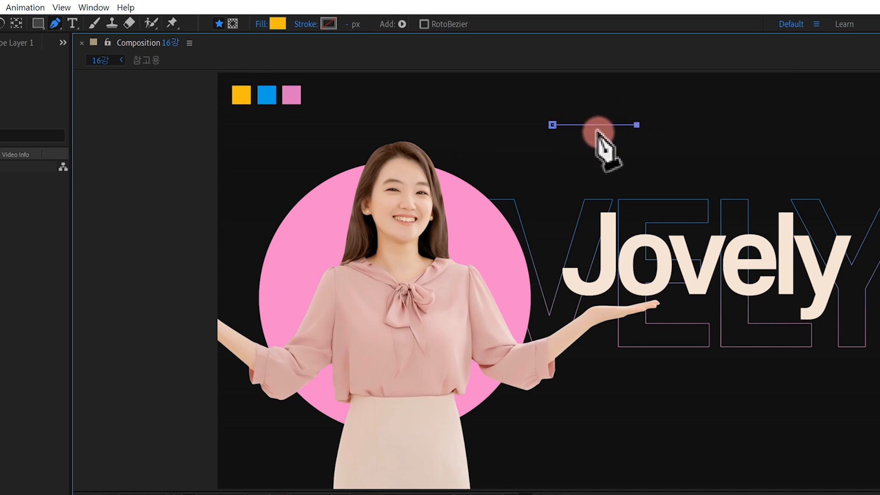
# Set the new line's fill to None
pyautogui.click(265, 27)
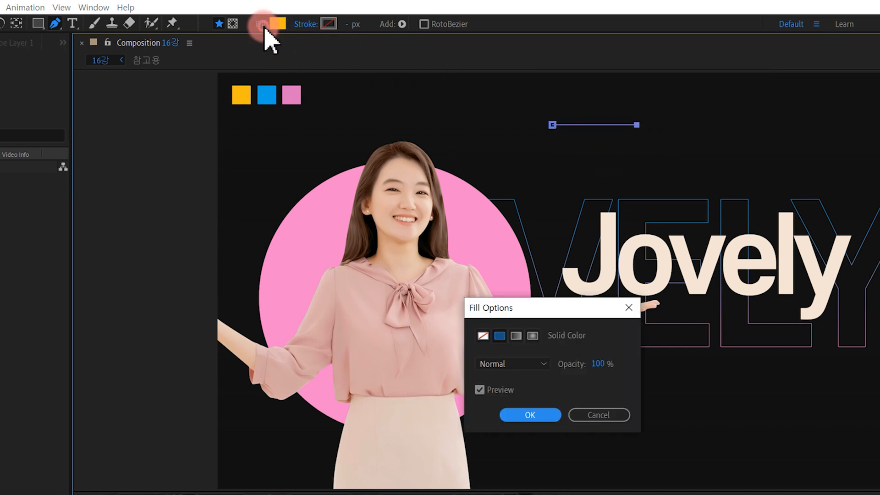
pyautogui.click(481, 337)
pyautogui.click(533, 415)
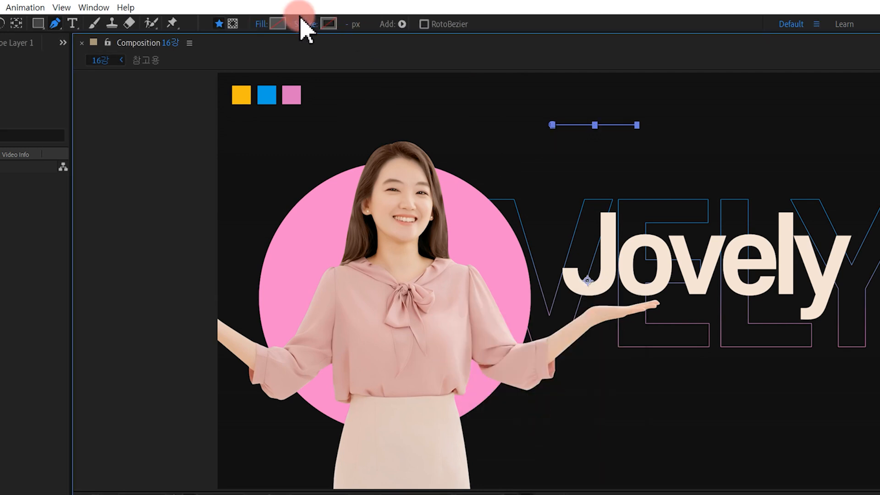
# Give the line a pink stroke (DC75BF) sampled from the reference swatch, with a width of 10 px
pyautogui.click(329, 25)
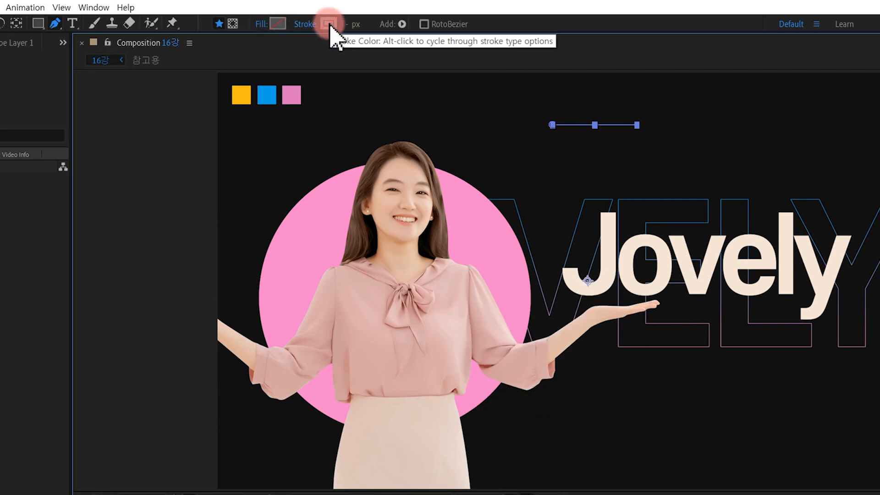
pyautogui.click(294, 94)
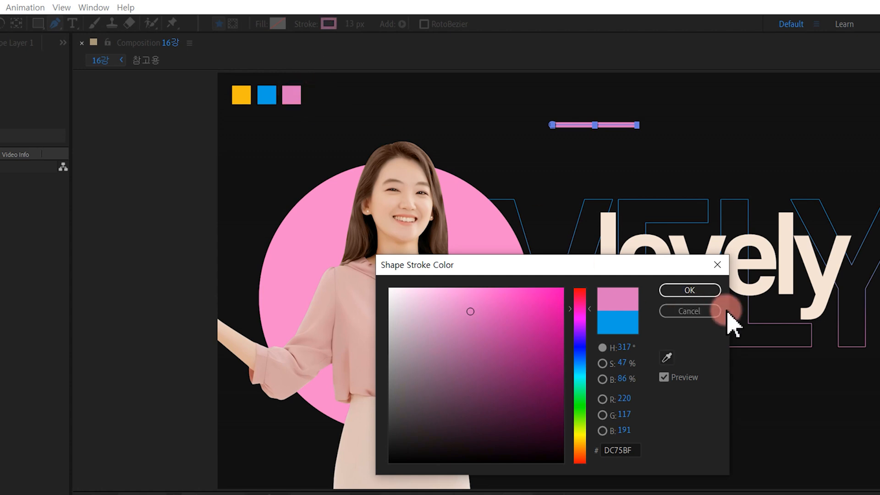
pyautogui.click(706, 291)
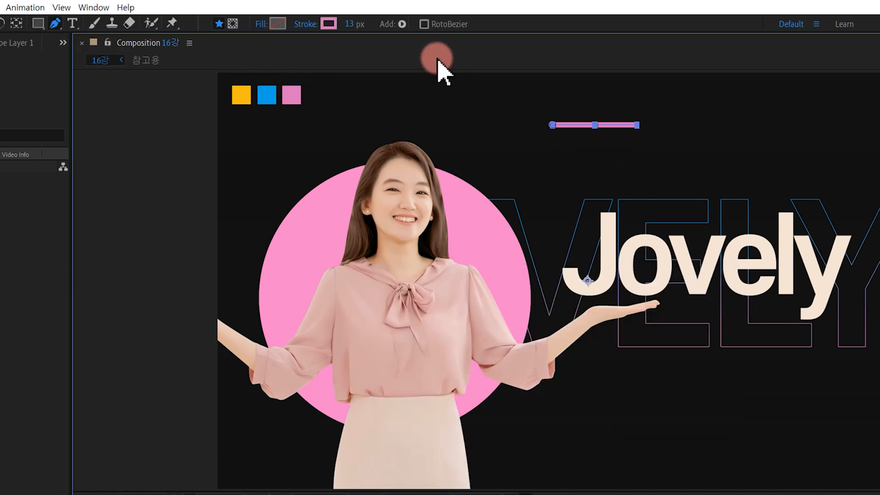
pyautogui.click(351, 24)
pyautogui.write('10')
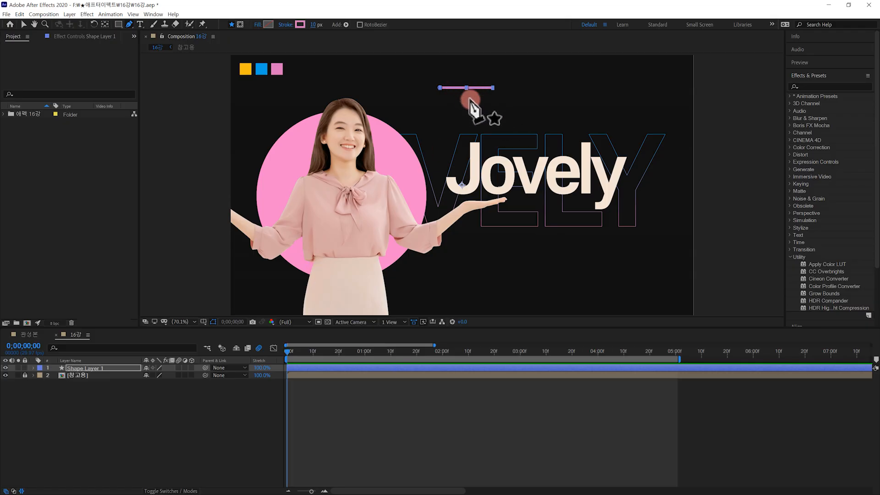
# Add a Zig Zag operator to the line's shape layer and reveal its properties
pyautogui.click(34, 368)
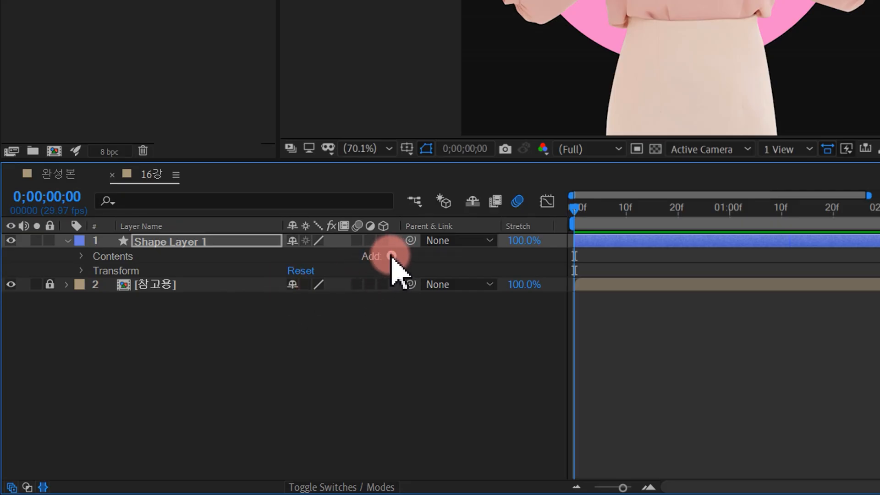
pyautogui.click(391, 256)
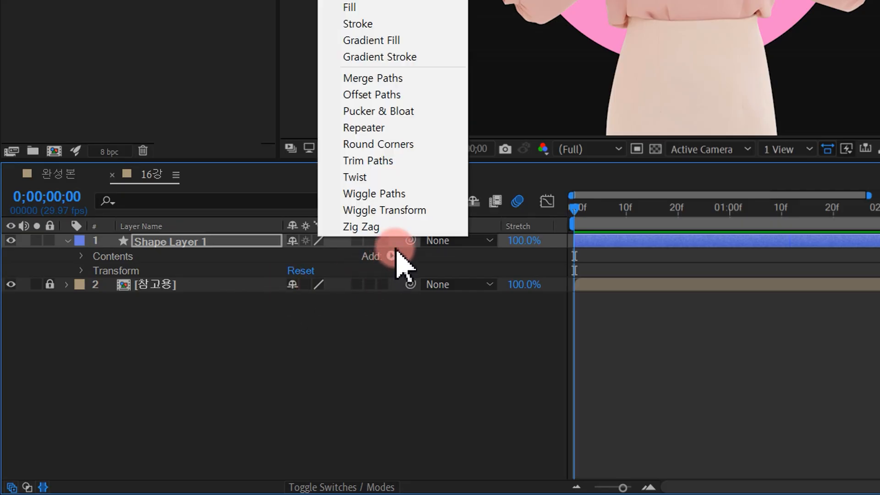
pyautogui.click(390, 228)
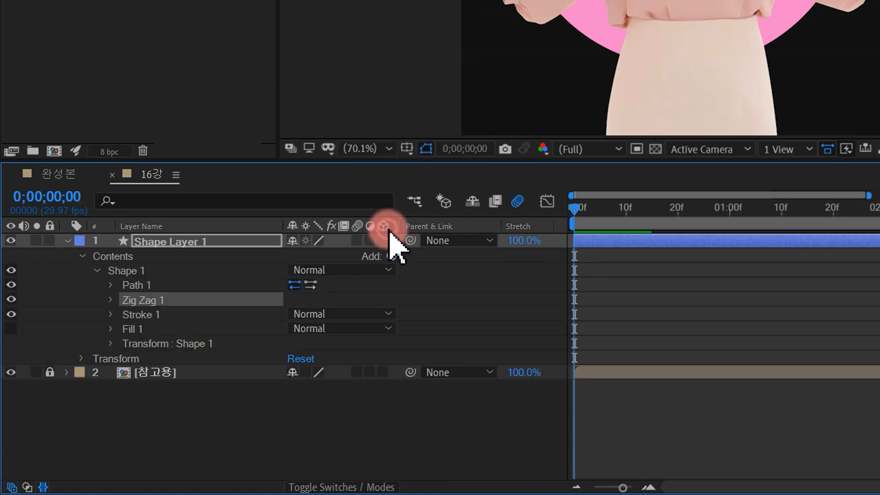
pyautogui.click(111, 300)
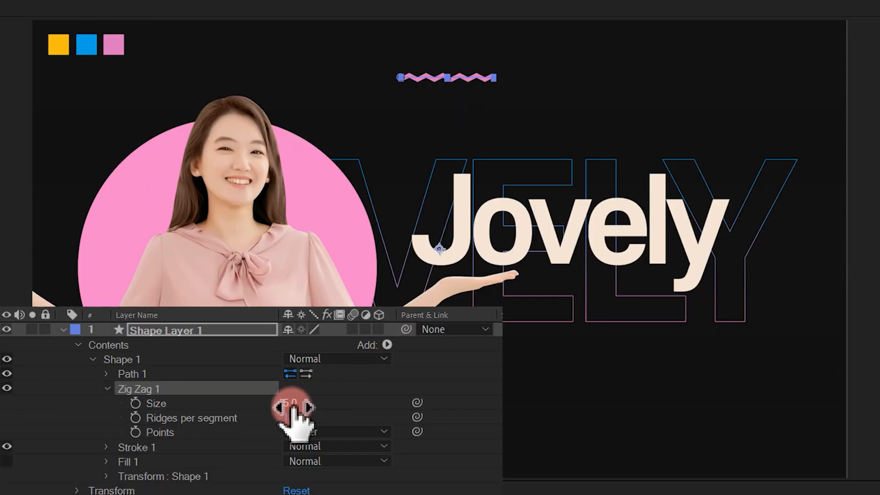
# Try a Zig Zag size of 12 with 18 ridges per segment on the line
pyautogui.moveTo(294, 314); pyautogui.dragTo(311, 318)
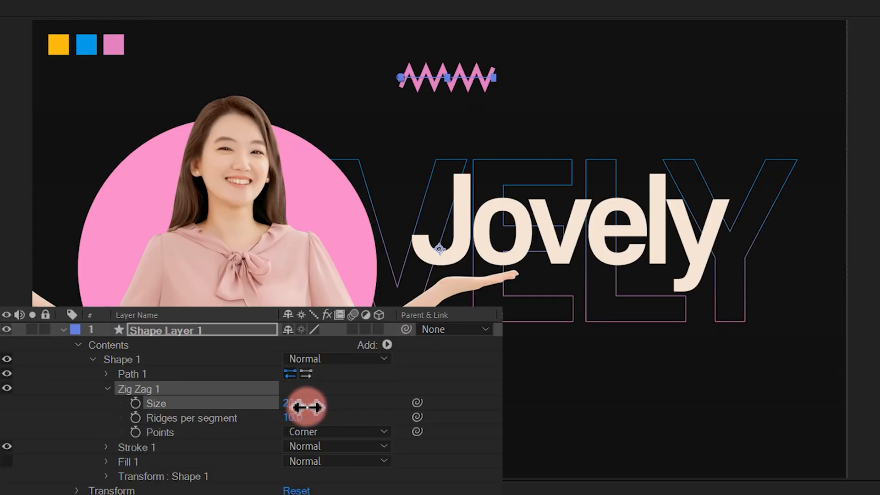
pyautogui.moveTo(307, 407)
pyautogui.mouseDown()
pyautogui.moveTo(346, 402)
pyautogui.moveTo(304, 416)
pyautogui.mouseUp()
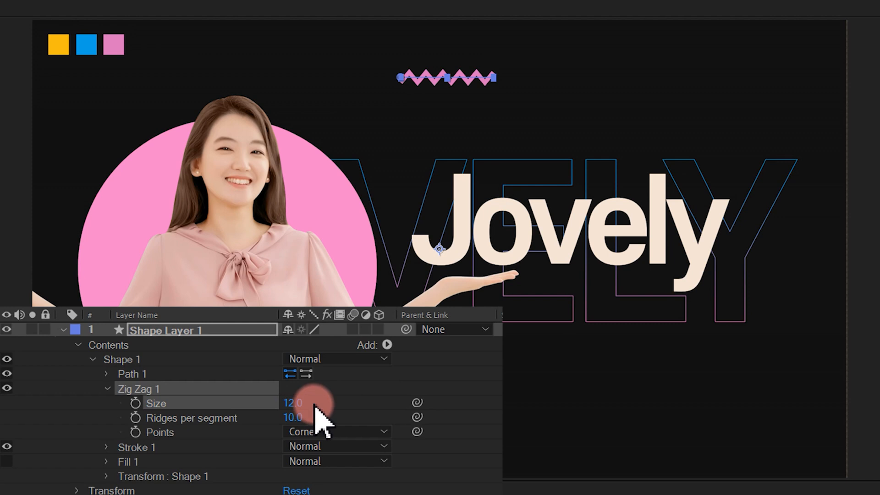
pyautogui.moveTo(292, 417); pyautogui.dragTo(303, 415)
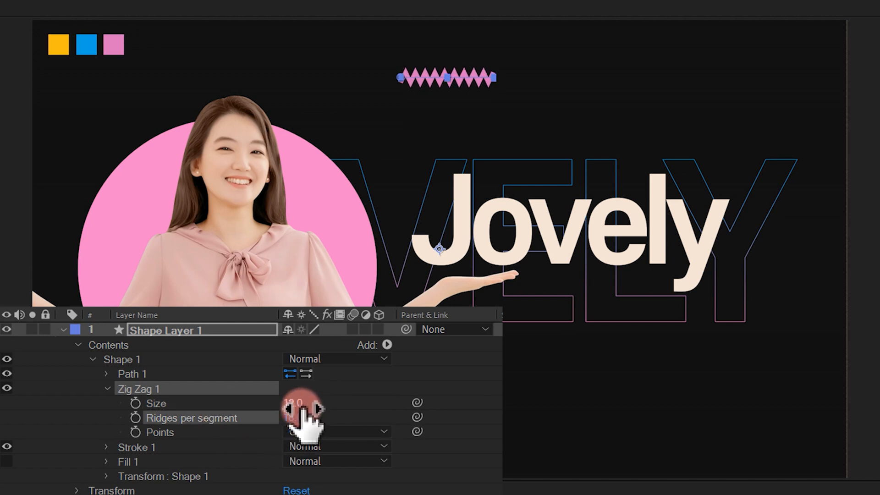
# Set the Zig Zag size to 14 and the ridges per segment to 10
pyautogui.click(297, 406)
pyautogui.write('14')
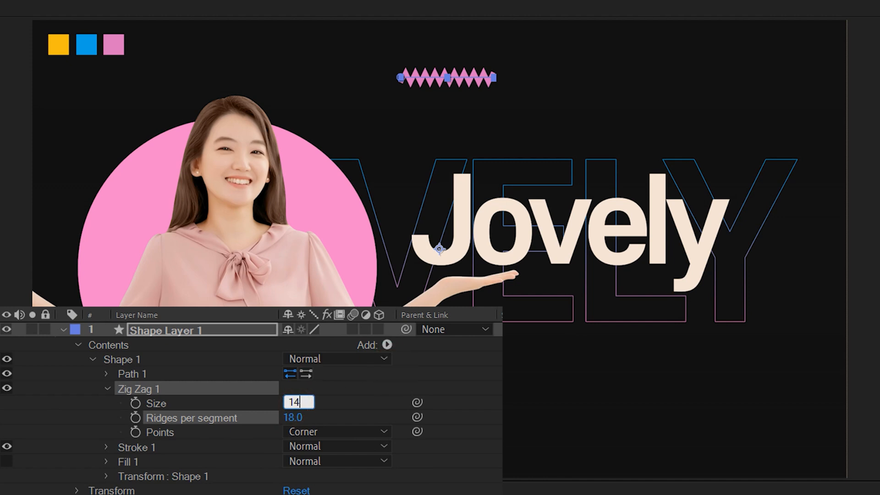
pyautogui.click(392, 366)
pyautogui.click(293, 417)
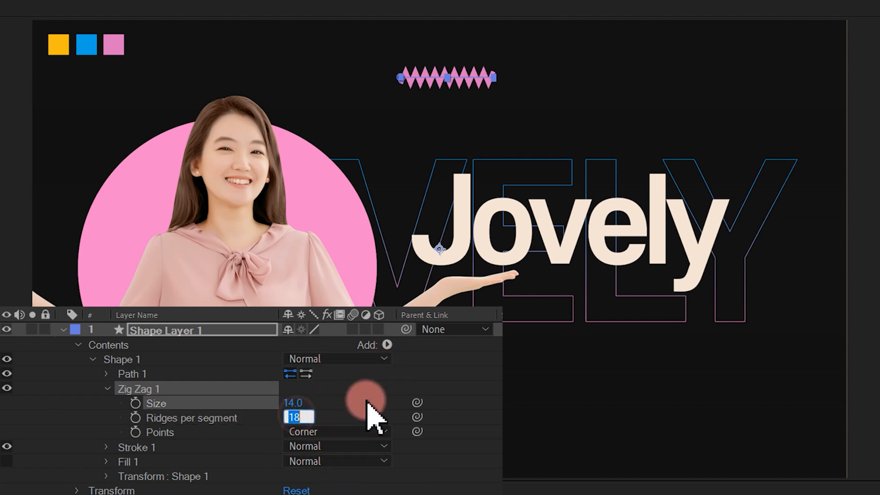
pyautogui.write('10')
pyautogui.click(368, 401)
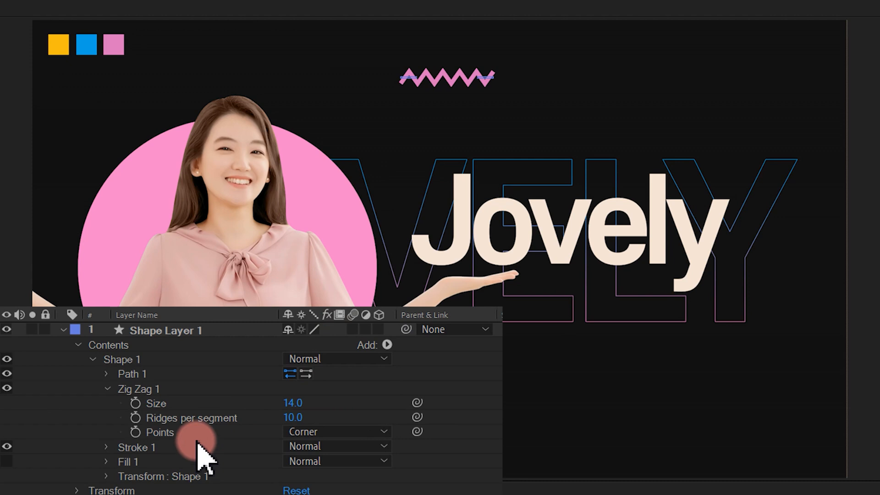
# Try the Smooth point type for the Zig Zag
pyautogui.click(354, 434)
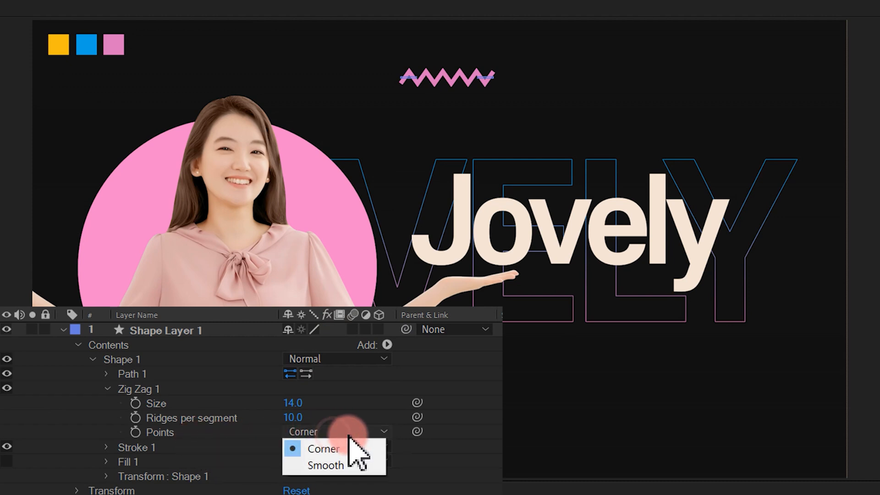
pyautogui.click(365, 468)
pyautogui.press('g')
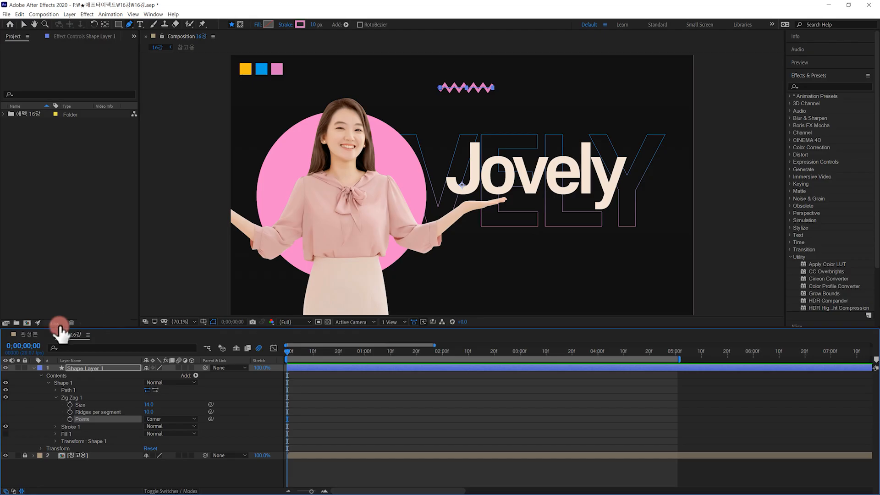
# Examine the zigzag shapes in the finished 완성본 composition at 0;00;01;04, and return to the 16강 composition
pyautogui.click(34, 335)
pyautogui.moveTo(430, 358); pyautogui.dragTo(398, 362)
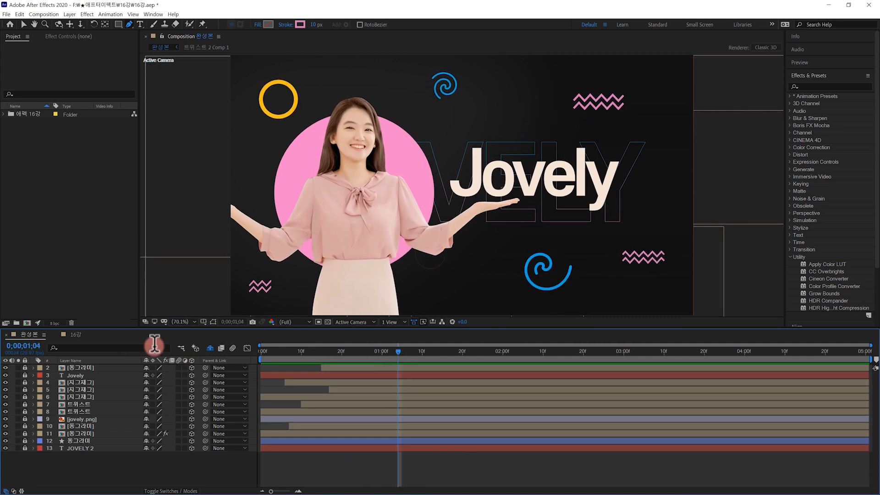
pyautogui.click(77, 334)
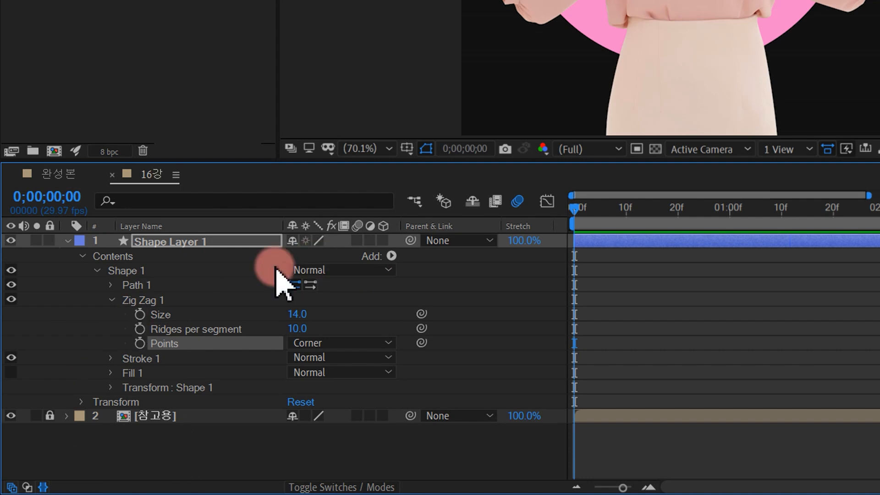
# Add Trim Paths to the zigzag shape layer and reveal its Start, End and Offset properties
pyautogui.click(391, 256)
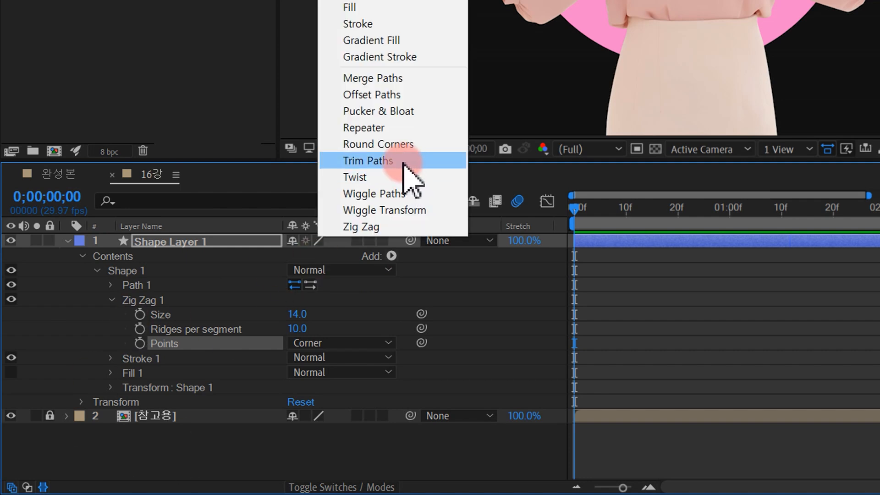
pyautogui.click(380, 162)
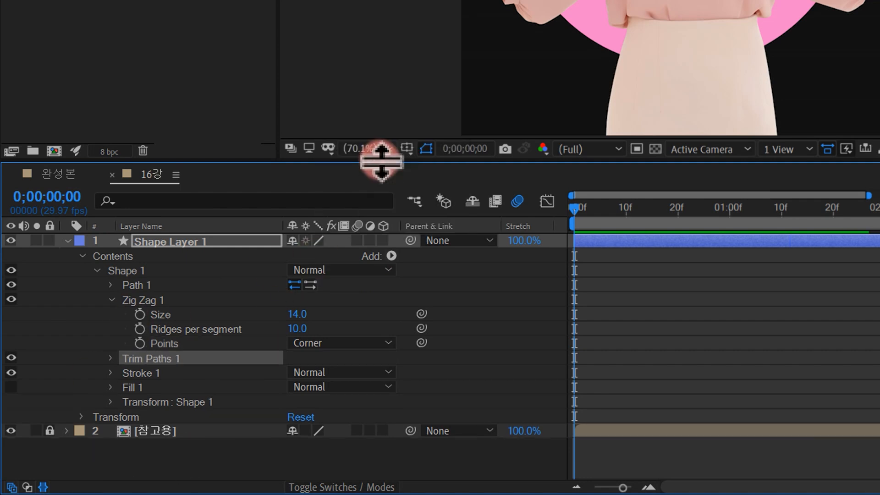
pyautogui.click(110, 359)
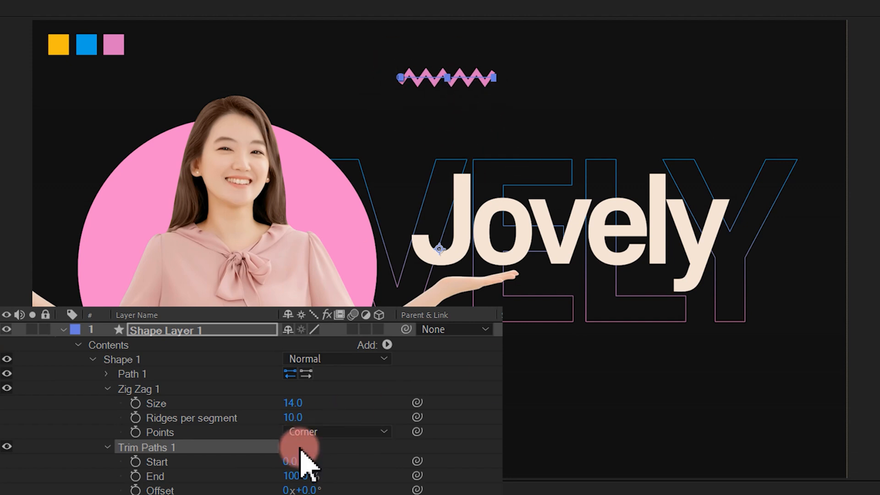
# Keyframe the Trim Paths End from 0% at the first frame to 100% at frame 20
pyautogui.moveTo(305, 475)
pyautogui.mouseDown()
pyautogui.moveTo(218, 475)
pyautogui.moveTo(314, 468)
pyautogui.moveTo(266, 477)
pyautogui.moveTo(259, 488)
pyautogui.moveTo(314, 472)
pyautogui.moveTo(289, 480)
pyautogui.mouseUp()
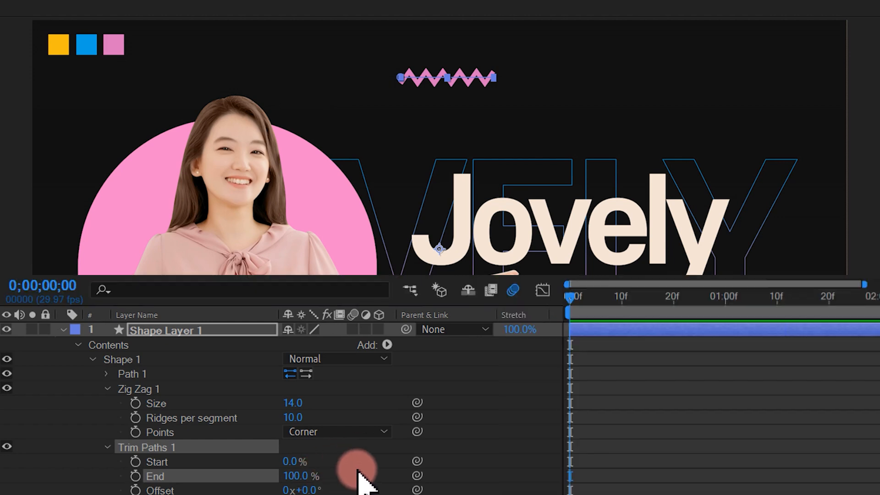
pyautogui.moveTo(300, 478); pyautogui.dragTo(192, 480)
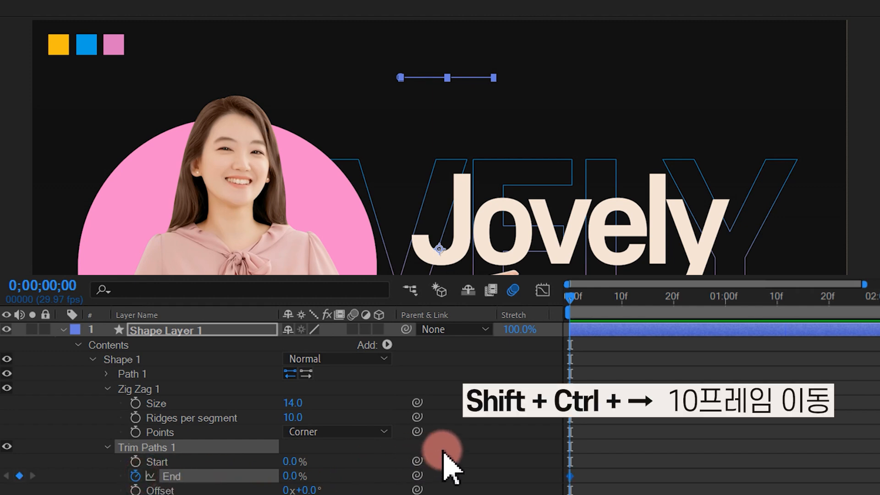
pyautogui.hotkey('ctrl', 'shift', 'Right')
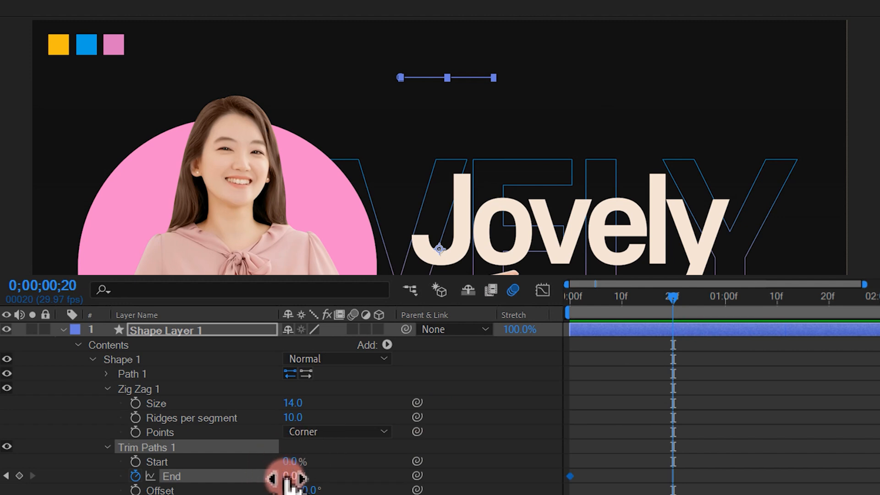
pyautogui.moveTo(292, 481); pyautogui.dragTo(456, 477)
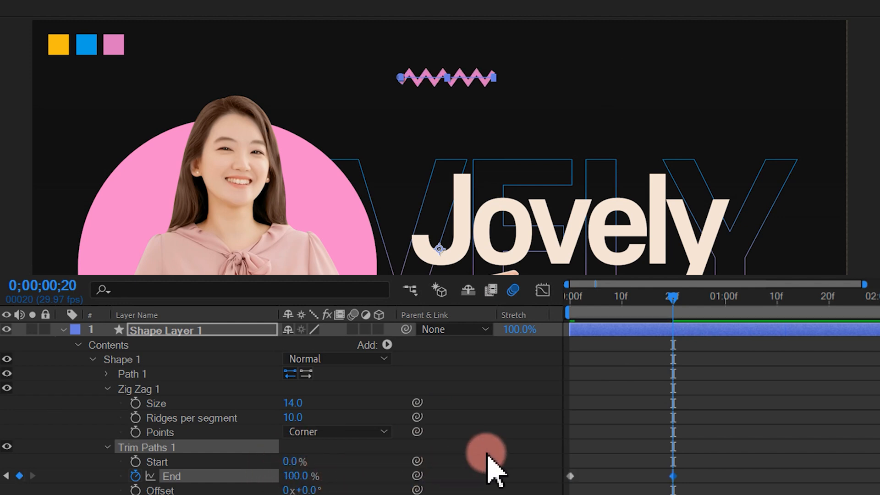
# Preview the zigzag line's drawing animation from the first frame
pyautogui.moveTo(673, 299); pyautogui.dragTo(282, 318)
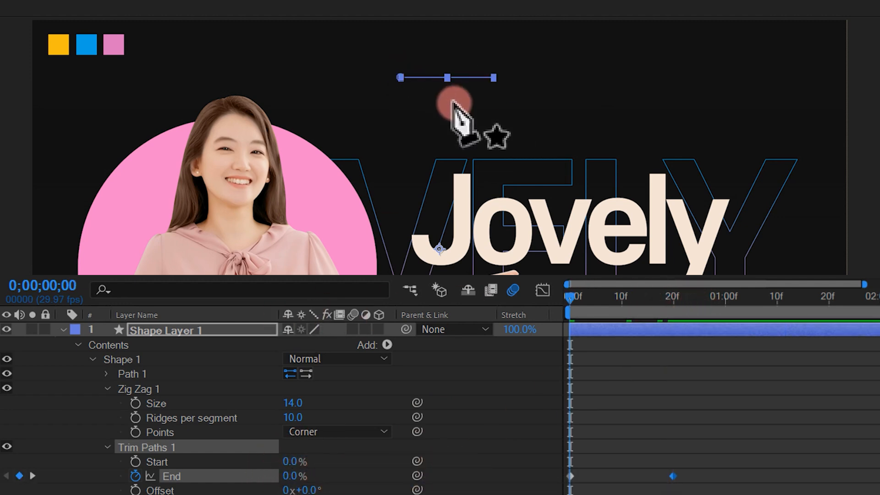
pyautogui.press('space')
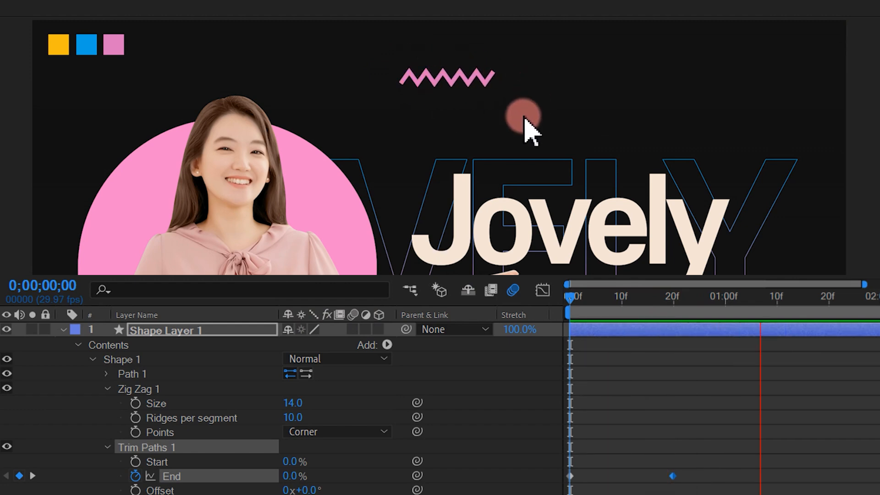
pyautogui.press('space')
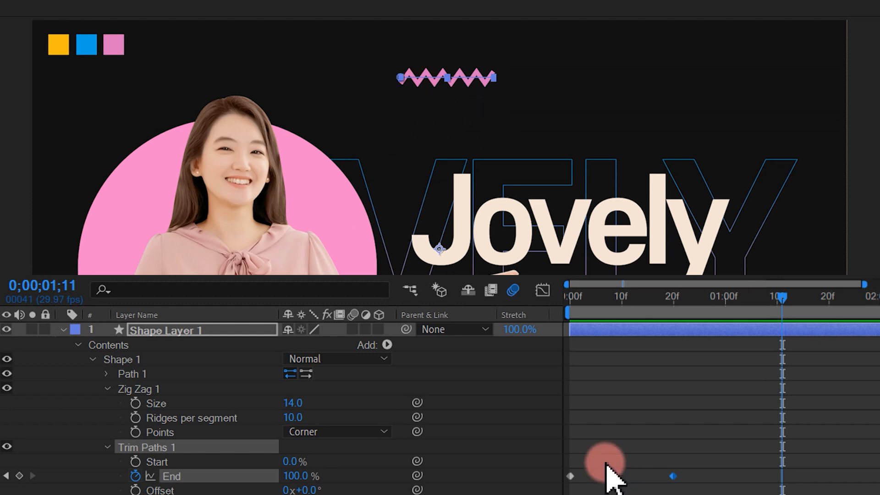
# Keyframe the Trim Paths Start from 0% at frame 10 to 100% at 0;00;01;10
pyautogui.moveTo(586, 298)
pyautogui.mouseDown()
pyautogui.moveTo(563, 309)
pyautogui.moveTo(624, 306)
pyautogui.mouseUp()
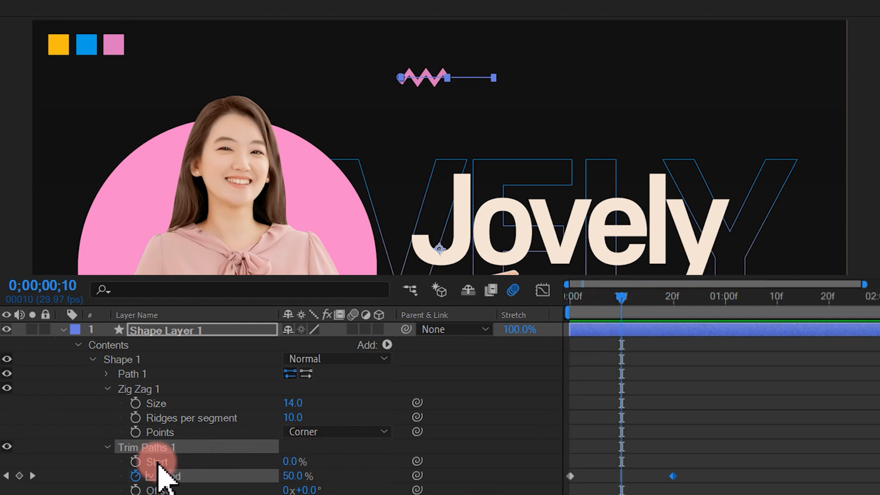
pyautogui.click(136, 462)
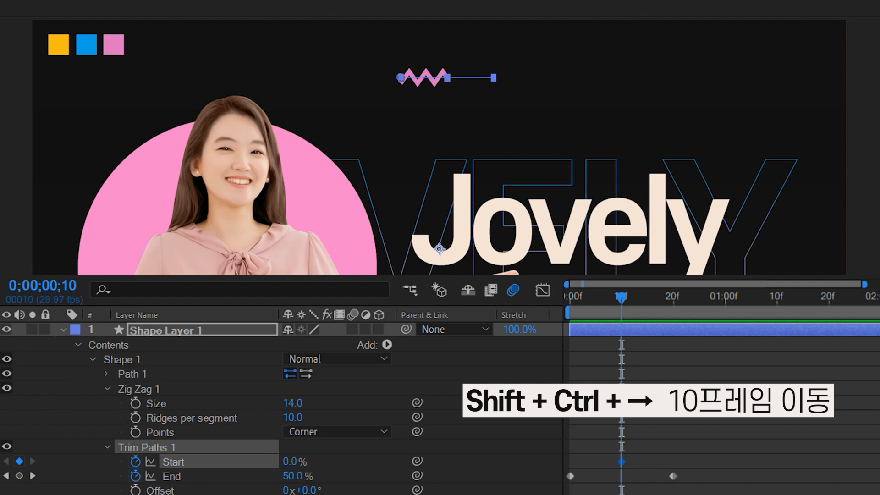
pyautogui.hotkey('ctrl', 'shift', 'Right')
pyautogui.hotkey('ctrl', 'shift', 'Right')
pyautogui.hotkey('ctrl', 'shift', 'Right')
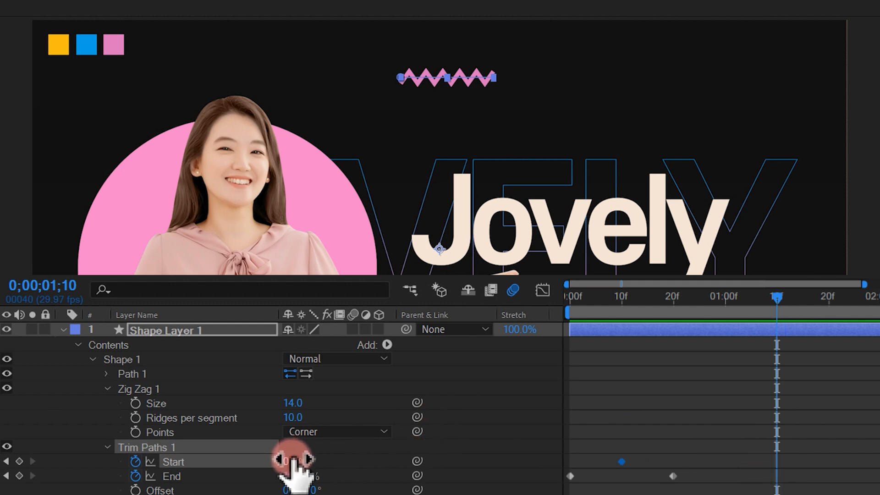
pyautogui.moveTo(294, 461); pyautogui.dragTo(479, 462)
# Preview the zigzag line drawing on and trimming off from the first frame
pyautogui.click(643, 300)
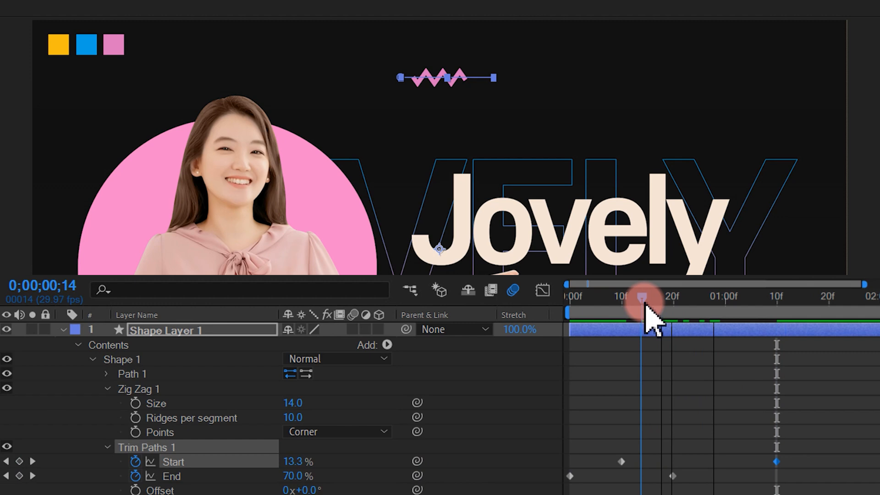
pyautogui.moveTo(644, 303); pyautogui.dragTo(1, 317)
pyautogui.press('space')
pyautogui.press('space')
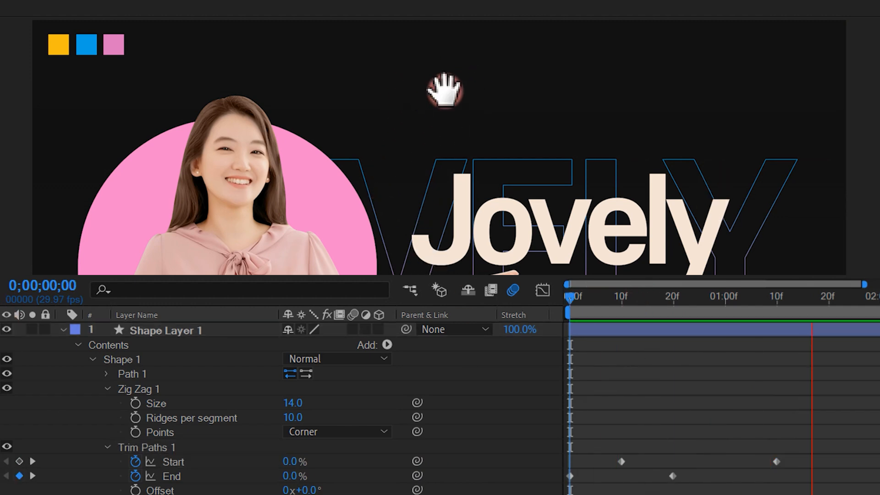
pyautogui.moveTo(640, 299); pyautogui.dragTo(556, 338)
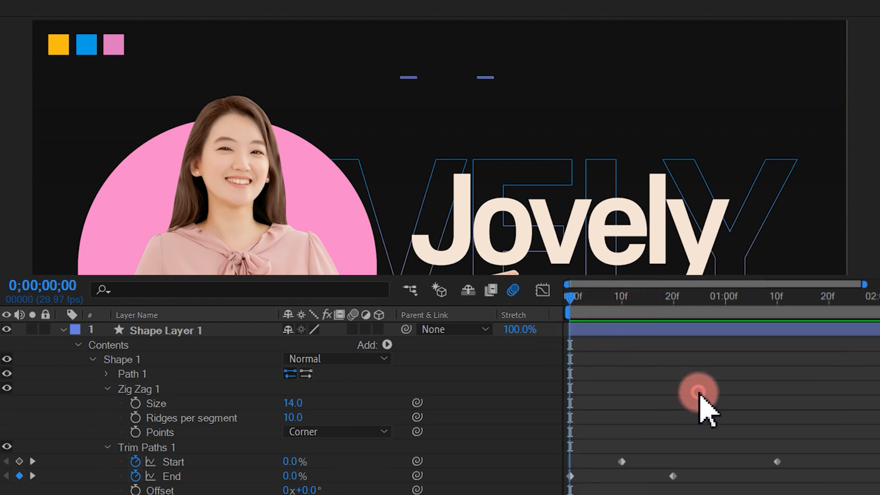
# Apply Easy Ease to all four Start and End keyframes of Trim Paths
pyautogui.moveTo(818, 431); pyautogui.dragTo(546, 493)
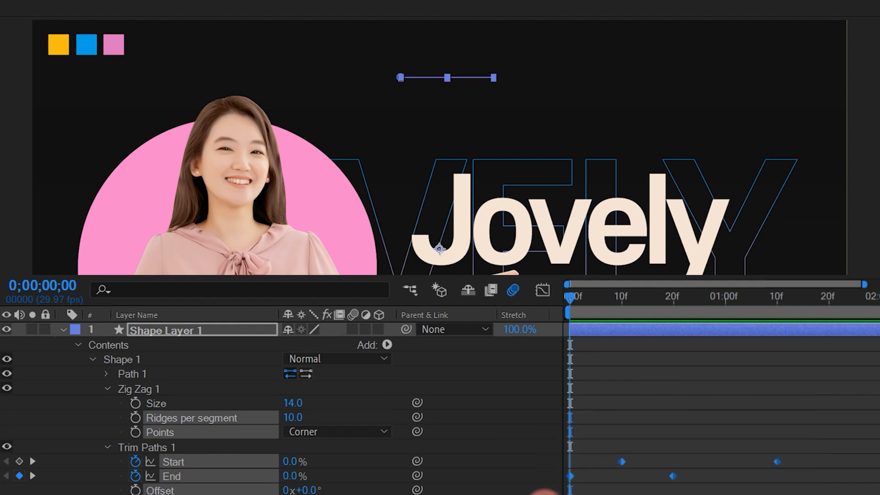
pyautogui.rightClick(622, 462)
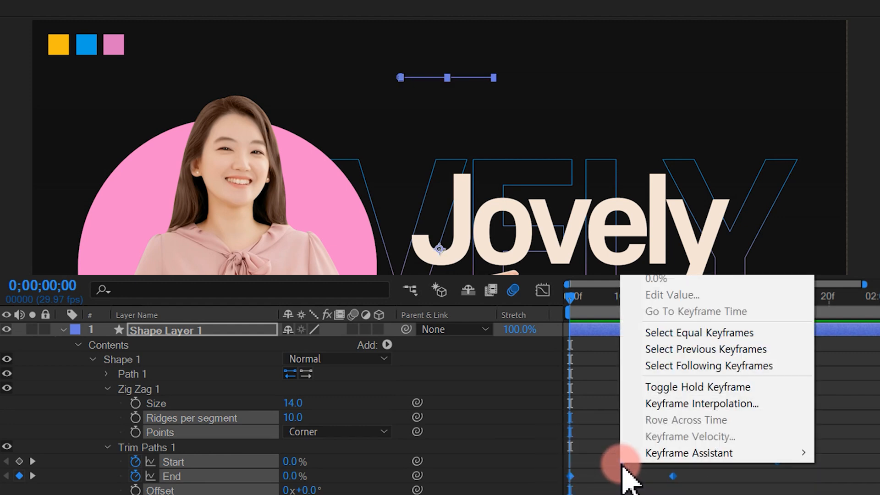
pyautogui.moveTo(647, 451)
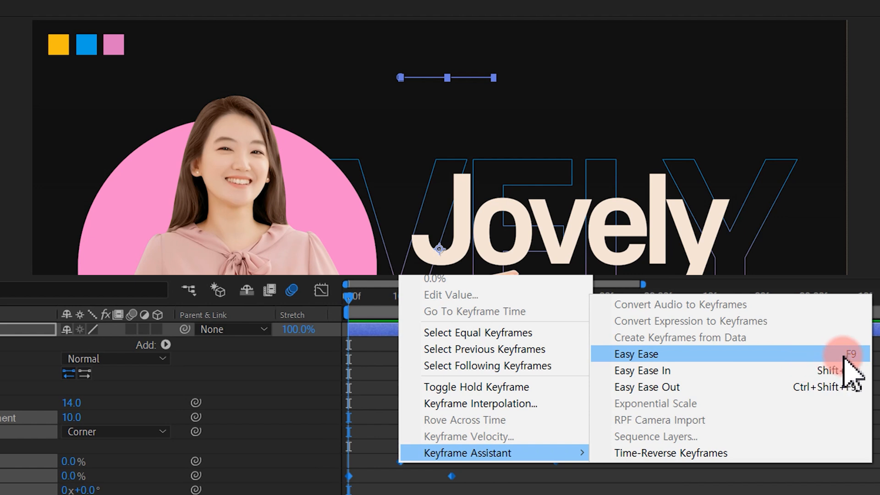
pyautogui.click(804, 357)
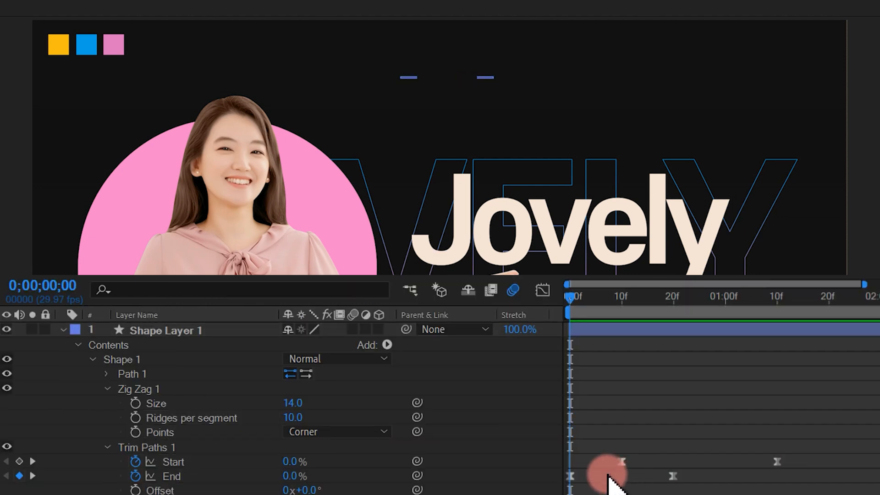
# Preview the eased zigzag animation from the first frame and park the playhead at frame 17
pyautogui.press('space')
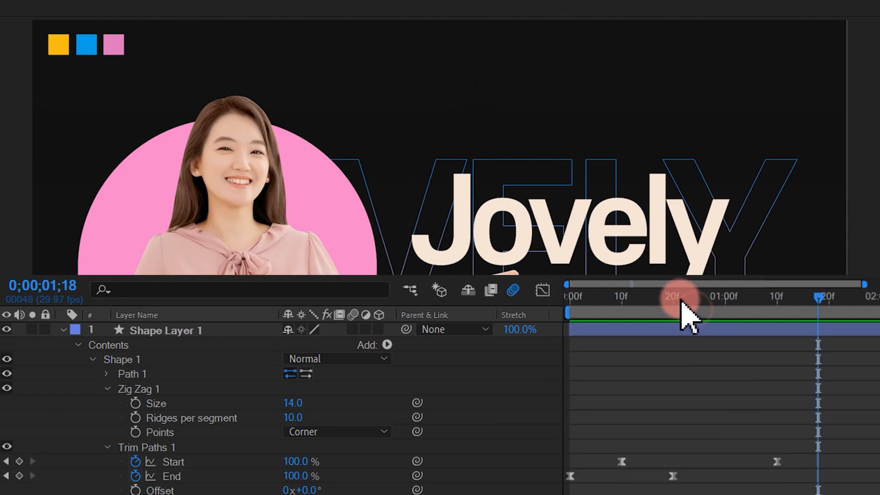
pyautogui.moveTo(680, 299); pyautogui.dragTo(320, 316)
pyautogui.press('space')
pyautogui.press('space')
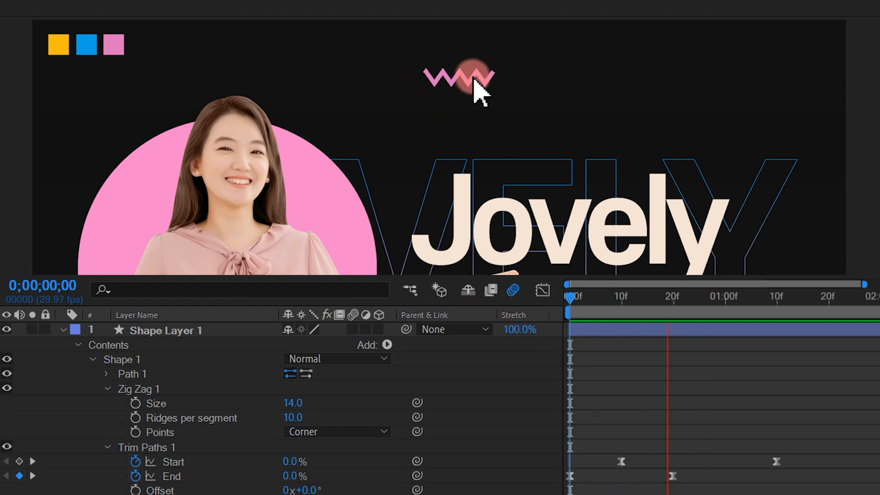
pyautogui.moveTo(647, 302)
pyautogui.mouseDown()
pyautogui.moveTo(619, 315)
pyautogui.moveTo(657, 315)
pyautogui.mouseUp()
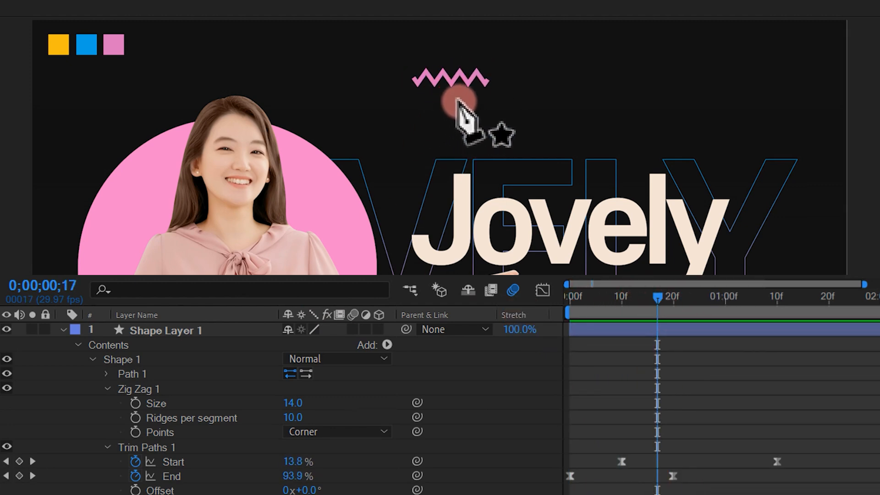
# Collapse and duplicate the zigzag shape layer, and move the copy straight down to sit just beneath the original line
pyautogui.click(64, 330)
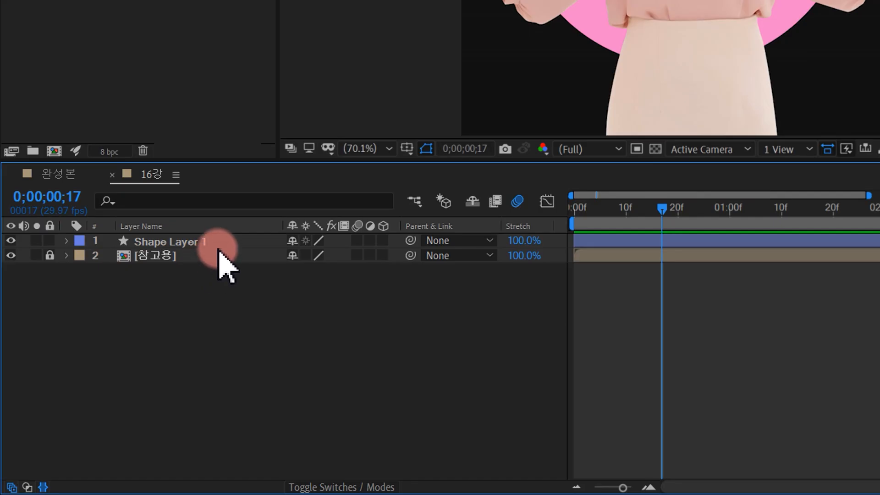
pyautogui.click(218, 244)
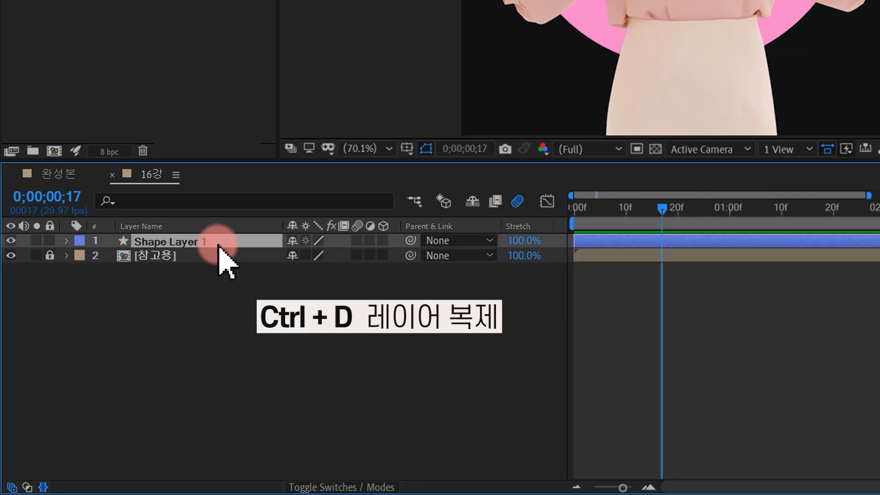
pyautogui.hotkey('ctrl', 'd')
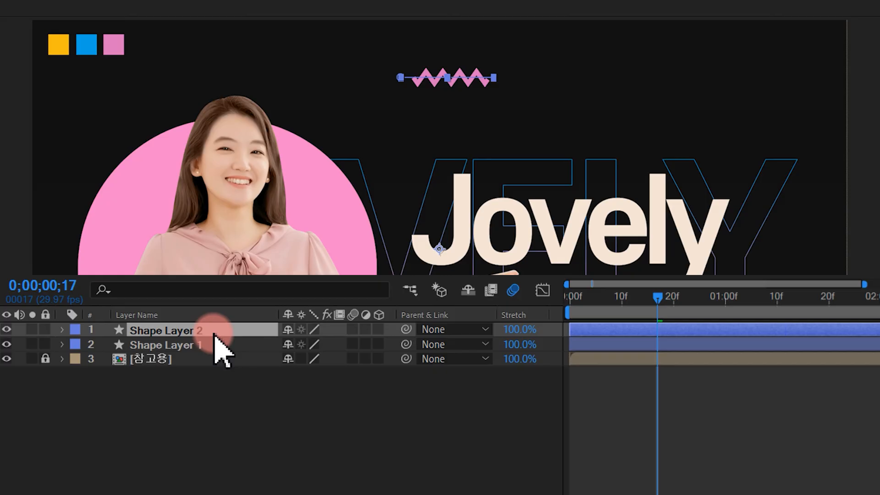
pyautogui.press('Down')
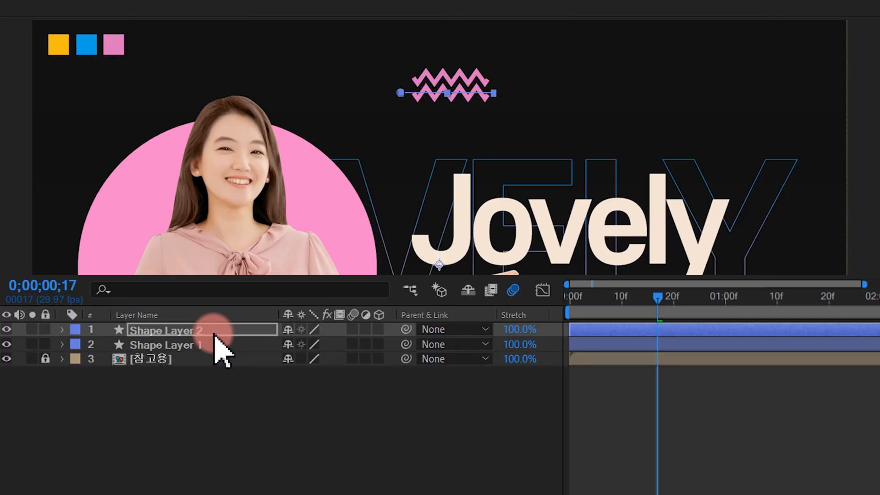
# Preview the doubled zigzag lines and return the playhead to frame 16
pyautogui.press('space')
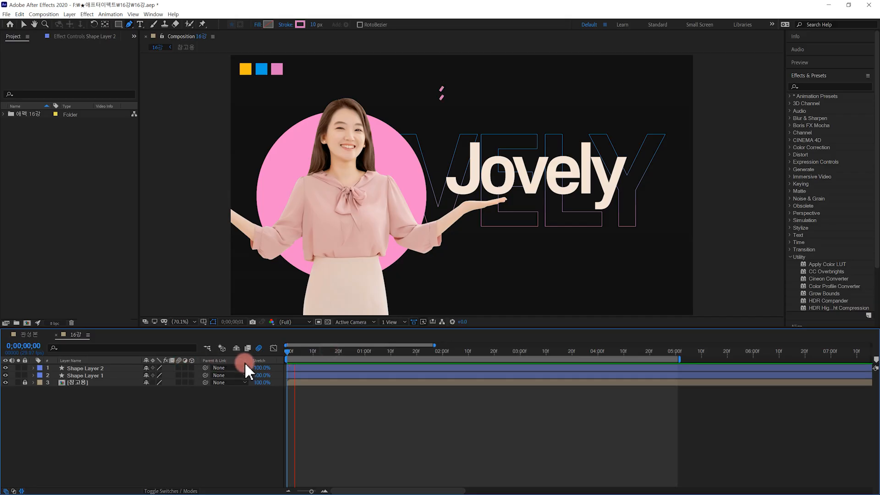
pyautogui.press('space')
pyautogui.click(327, 351)
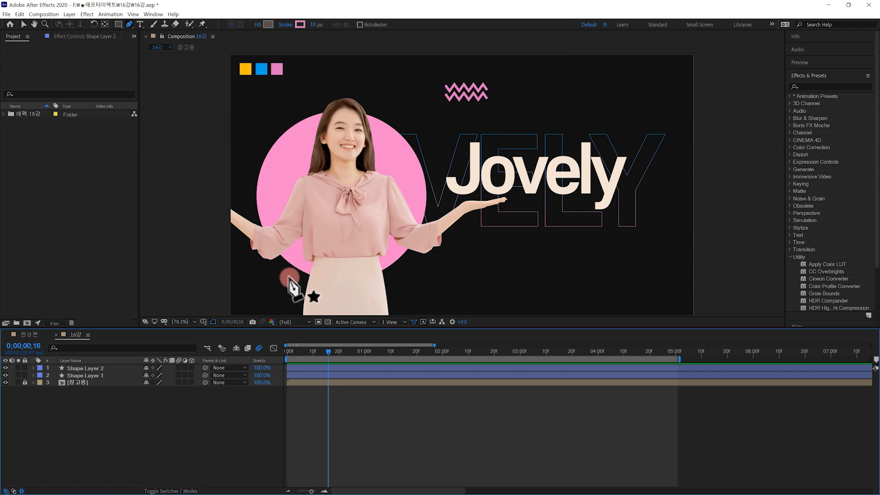
# Pre-compose Shape Layer 1 and Shape Layer 2 into a new composition named 지그재그
pyautogui.click(99, 368)
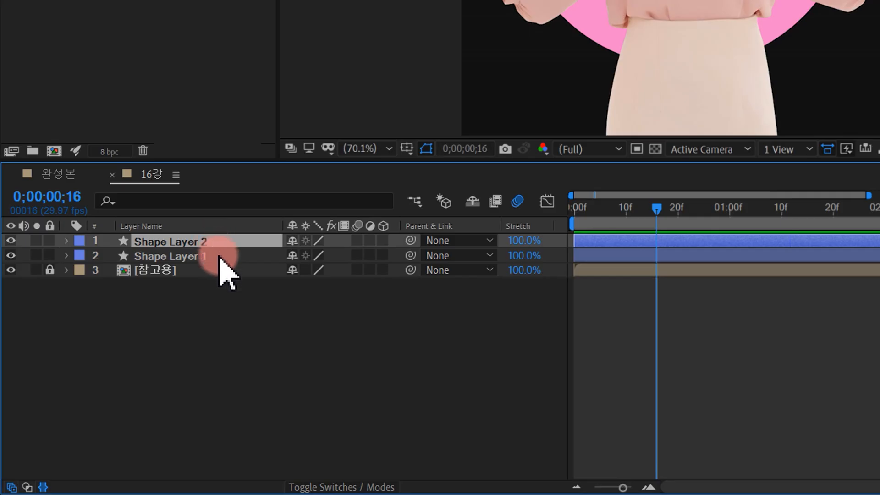
pyautogui.keyDown('shift'); pyautogui.click(219, 258); pyautogui.keyUp('shift')
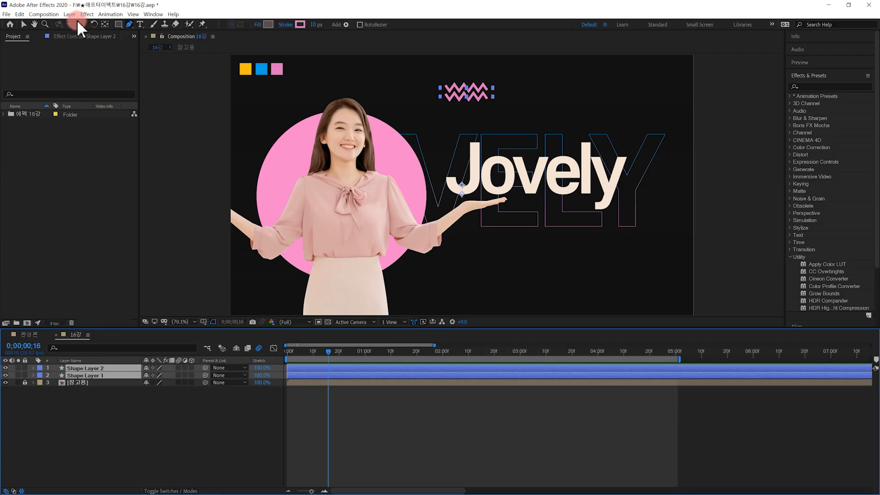
pyautogui.click(70, 14)
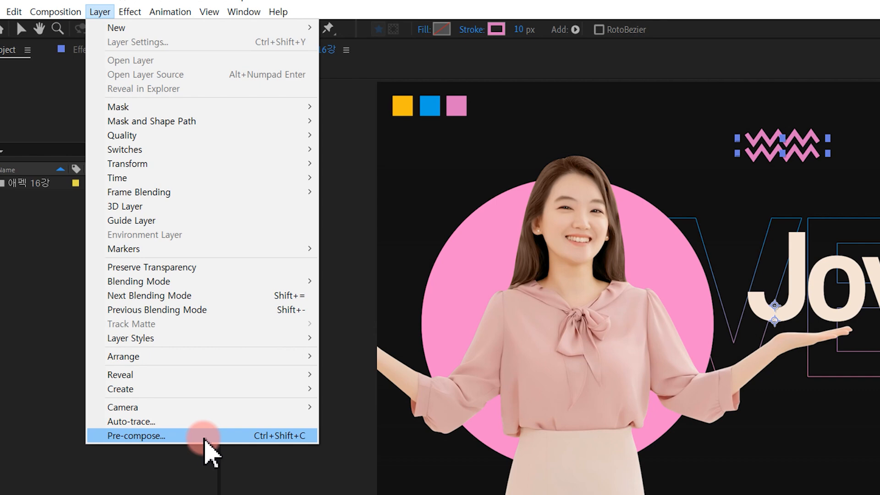
pyautogui.click(286, 437)
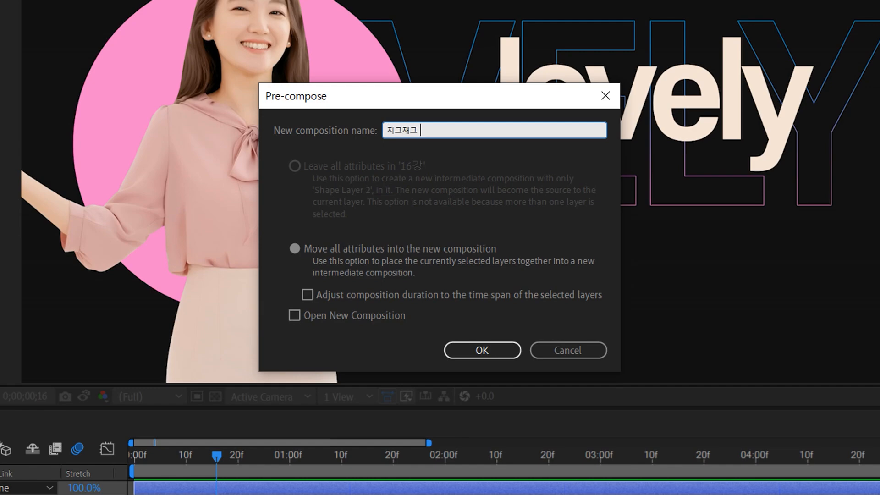
pyautogui.press('Return')
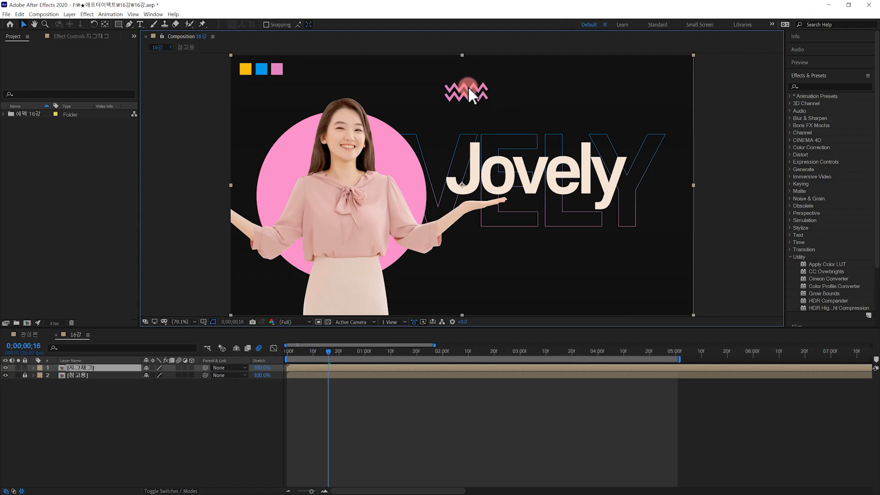
# Duplicate the 지그재그 layer three times and spread the four zigzags around the woman and the Jovely title
pyautogui.moveTo(470, 89); pyautogui.dragTo(487, 91)
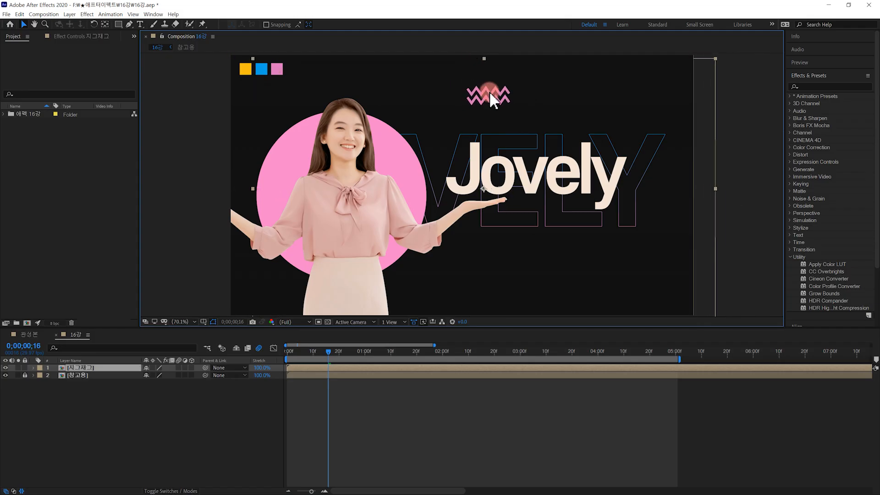
pyautogui.hotkey('ctrl', 'z')
pyautogui.click(95, 368)
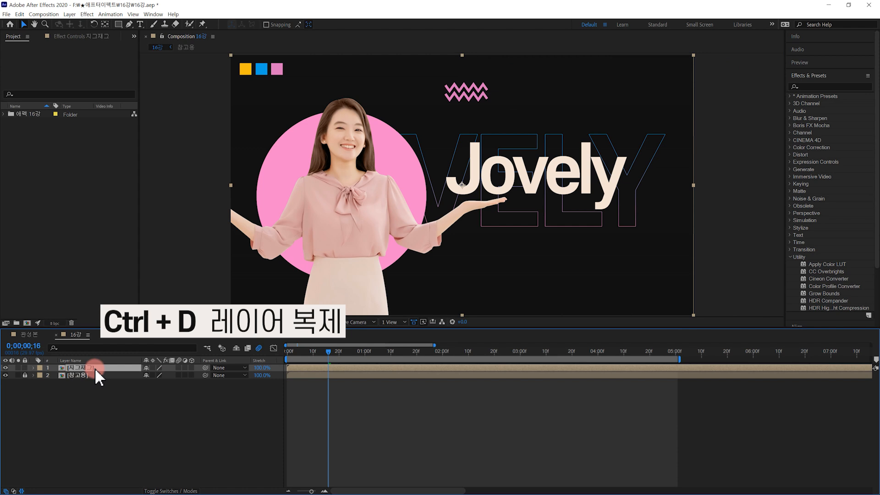
pyautogui.hotkey('ctrl', 'd')
pyautogui.moveTo(477, 101); pyautogui.dragTo(286, 293)
pyautogui.hotkey('ctrl', 'd')
pyautogui.click(536, 263)
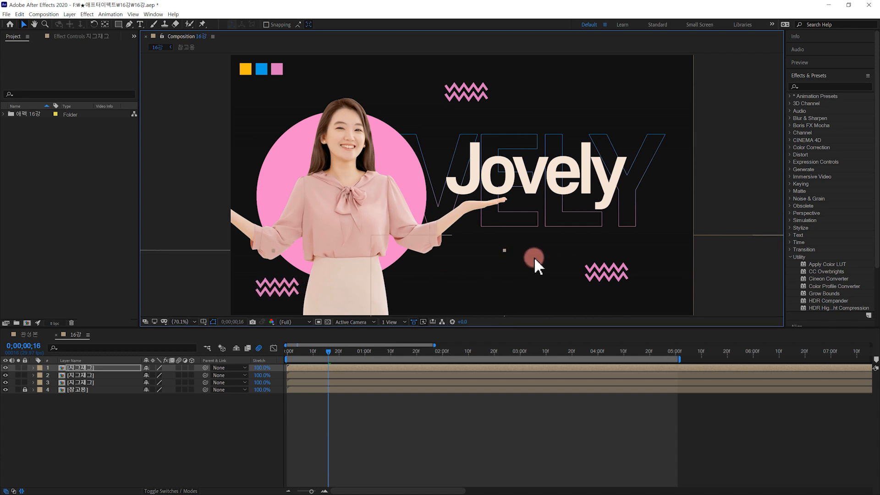
pyautogui.click(605, 277)
pyautogui.hotkey('ctrl', 'd')
pyautogui.moveTo(472, 97); pyautogui.dragTo(517, 96)
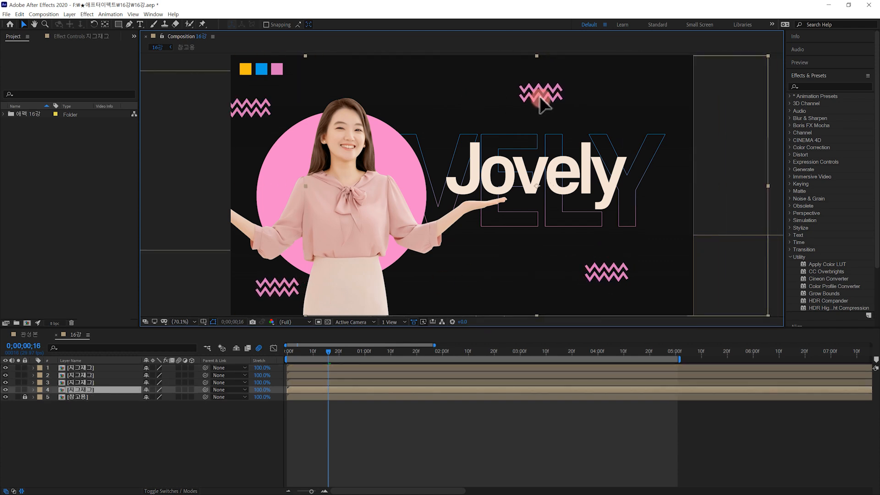
# Deselect the layers and preview all four zigzags animating from the first frame
pyautogui.click(343, 454)
pyautogui.moveTo(337, 352); pyautogui.dragTo(204, 356)
pyautogui.press('space')
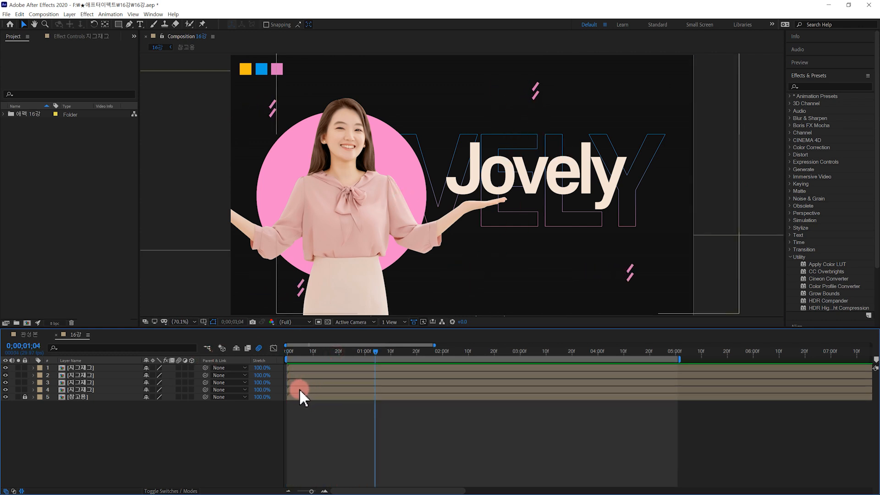
# Stagger the start times of the 지그재그 layers by a few frames and preview the offset animation
pyautogui.click(301, 383)
pyautogui.moveTo(301, 375); pyautogui.dragTo(212, 356)
pyautogui.press('space')
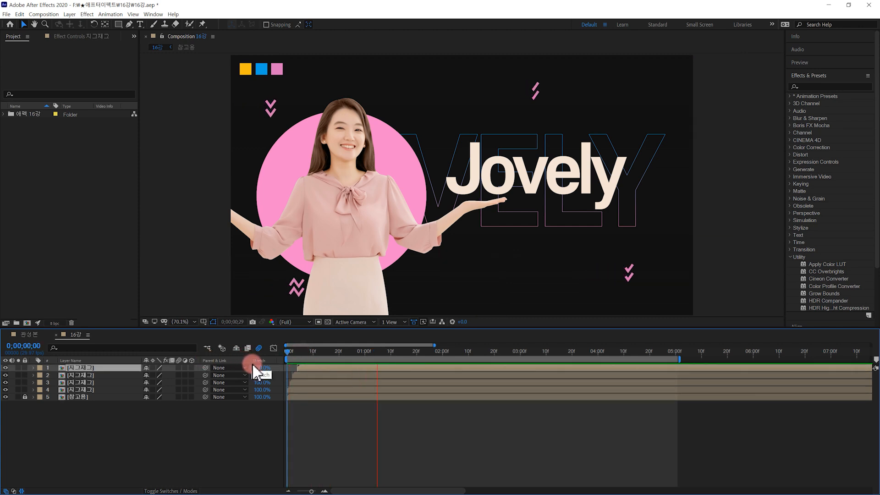
pyautogui.moveTo(289, 352); pyautogui.dragTo(291, 360)
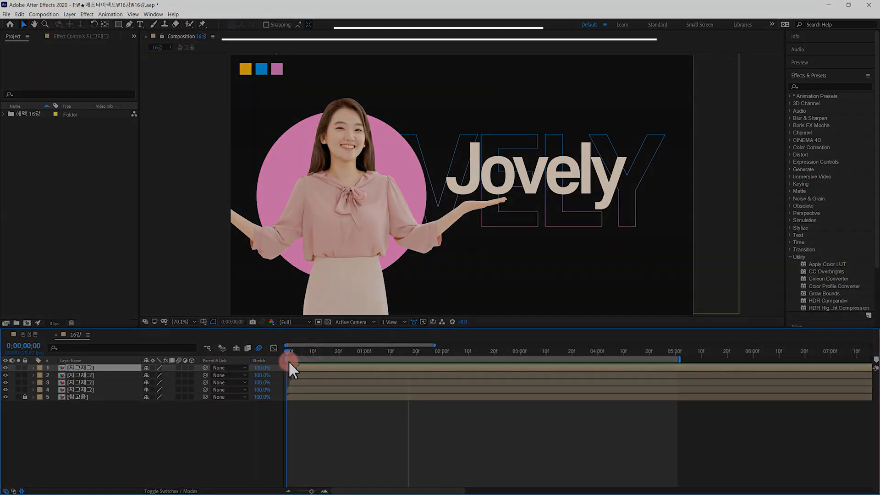
pyautogui.moveTo(291, 360); pyautogui.dragTo(332, 365)
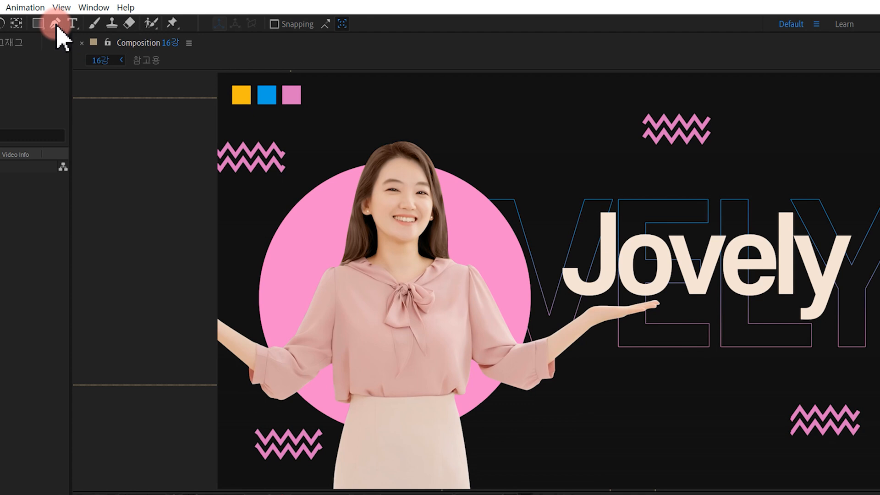
# Draw a short horizontal line with the Pen tool between the woman's head and the zigzag above the title
pyautogui.click(56, 24)
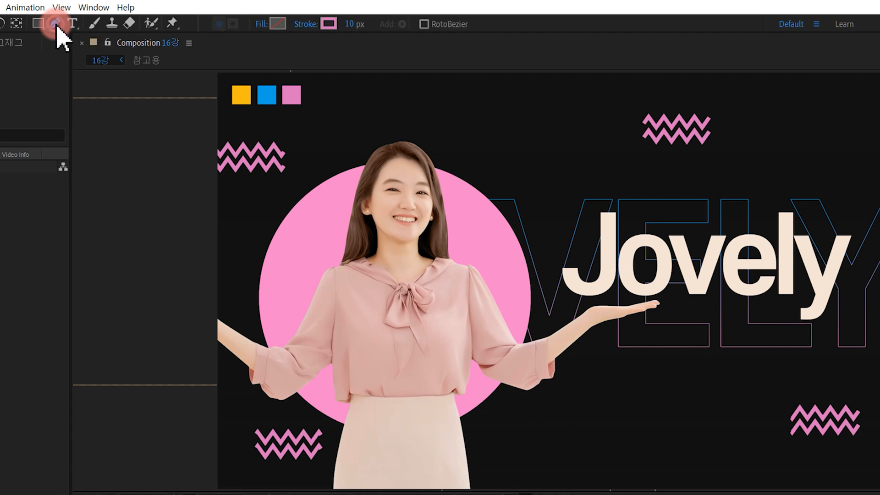
pyautogui.click(448, 131)
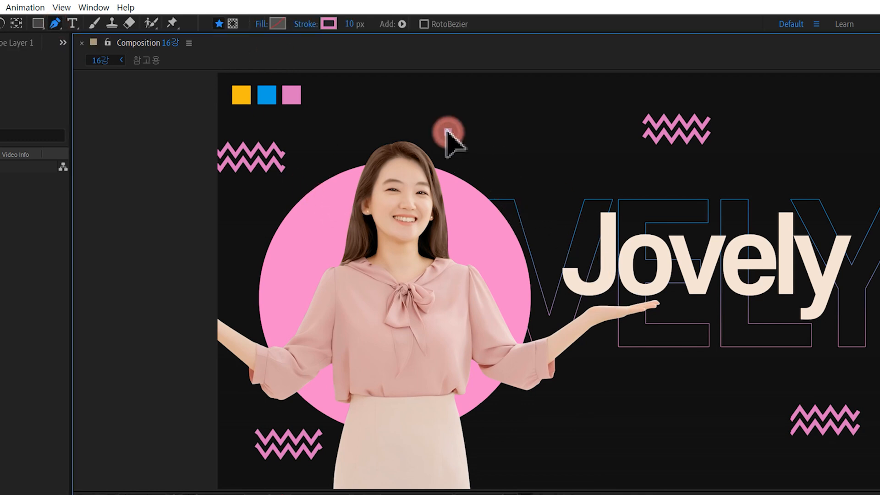
pyautogui.keyDown('shift'); pyautogui.click(522, 132); pyautogui.keyUp('shift')
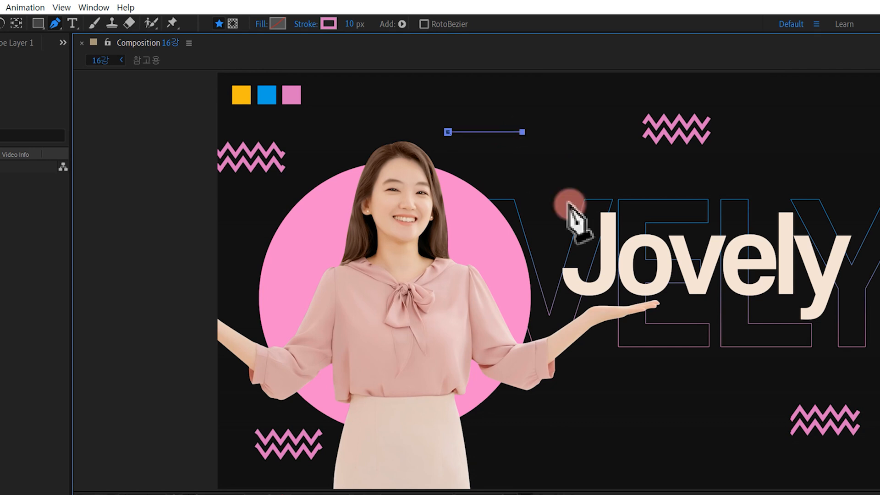
# Recolour the line's stroke with the blue swatch (00A2E5) and set the stroke width to 13 px
pyautogui.click(335, 24)
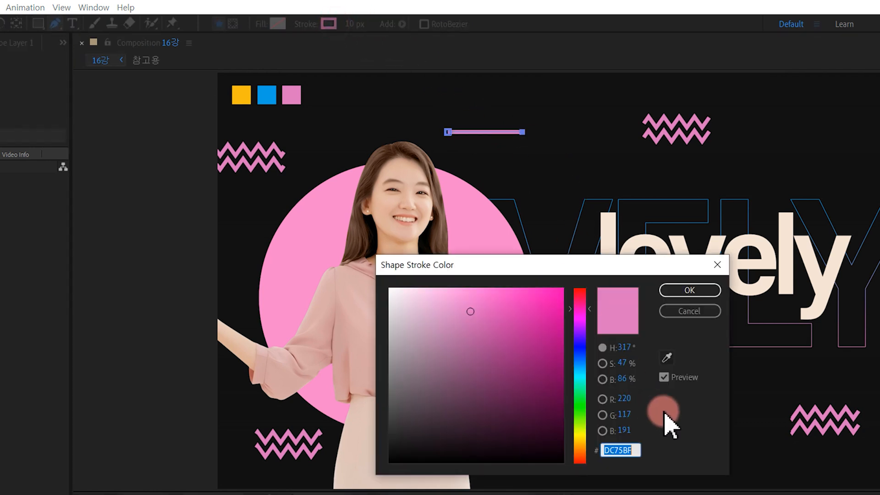
pyautogui.click(667, 358)
pyautogui.click(267, 95)
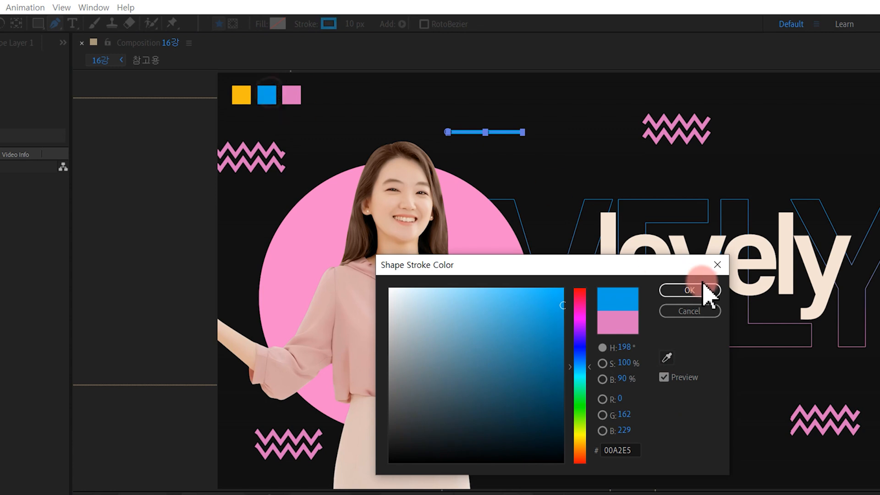
pyautogui.click(702, 291)
pyautogui.click(349, 23)
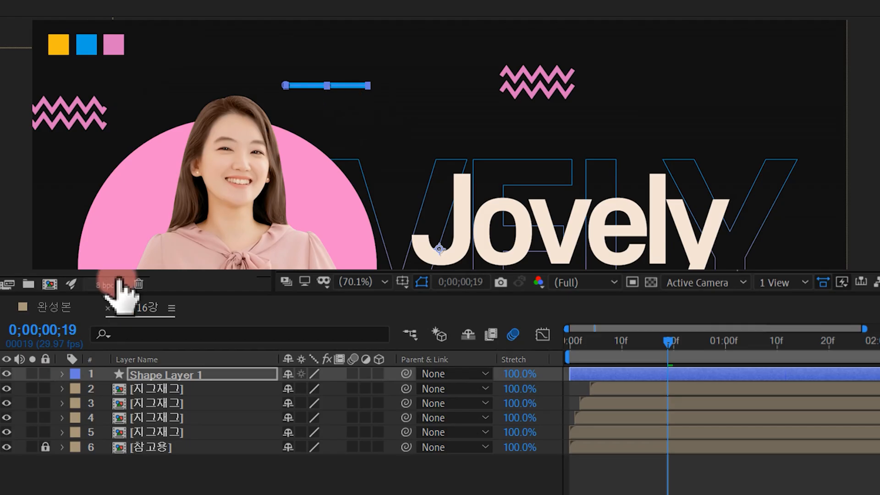
# Add a Twist to the blue line's contents and set its Angle to 480 to form a spiral
pyautogui.click(62, 374)
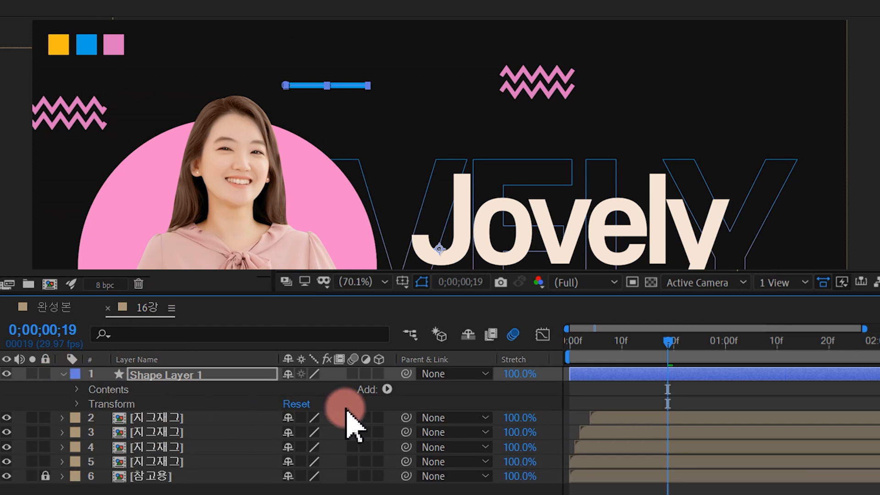
pyautogui.click(388, 389)
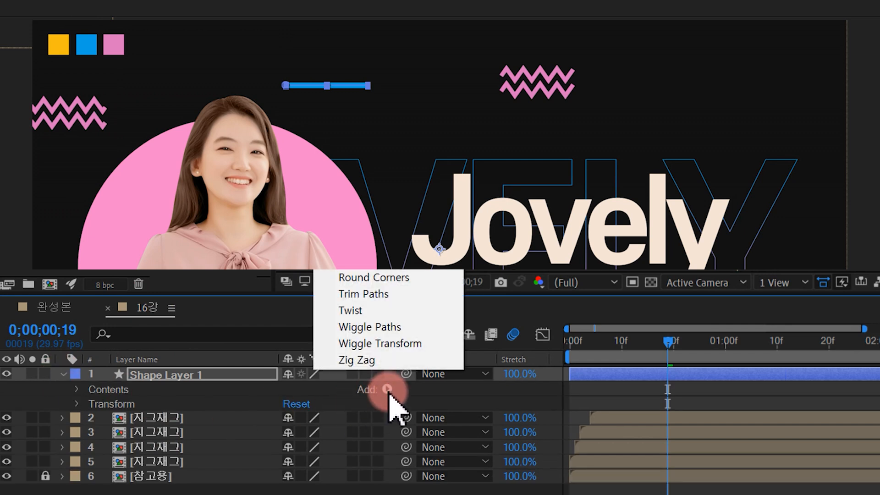
pyautogui.click(378, 314)
pyautogui.click(378, 315)
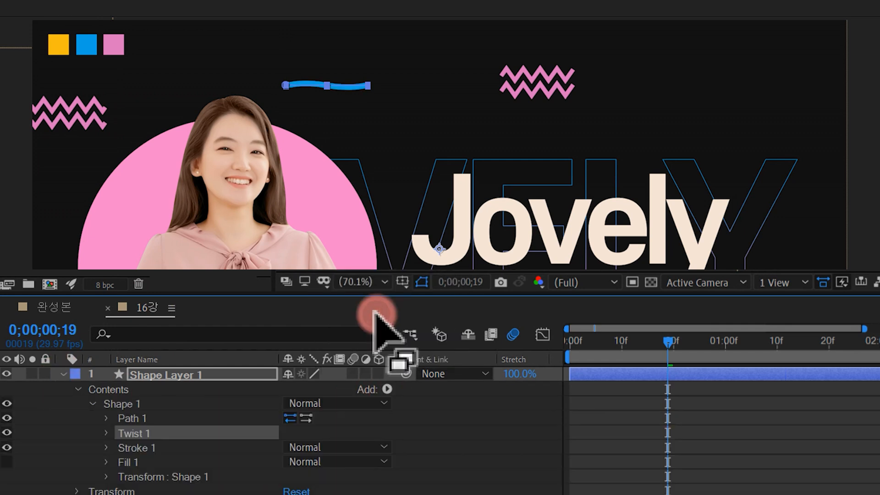
pyautogui.click(108, 434)
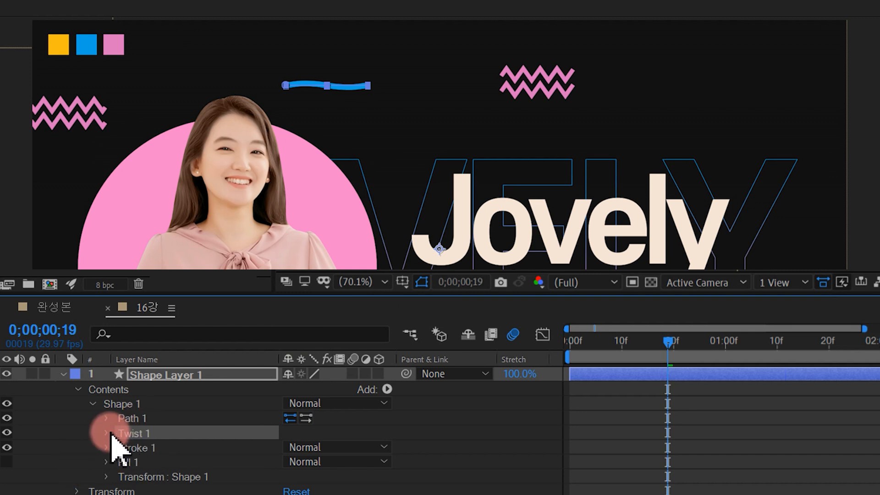
pyautogui.click(108, 433)
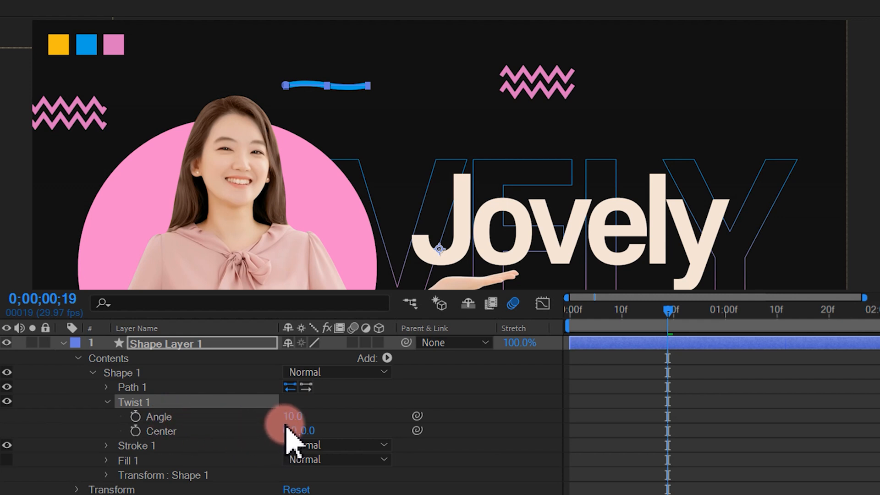
pyautogui.moveTo(302, 418); pyautogui.dragTo(637, 374)
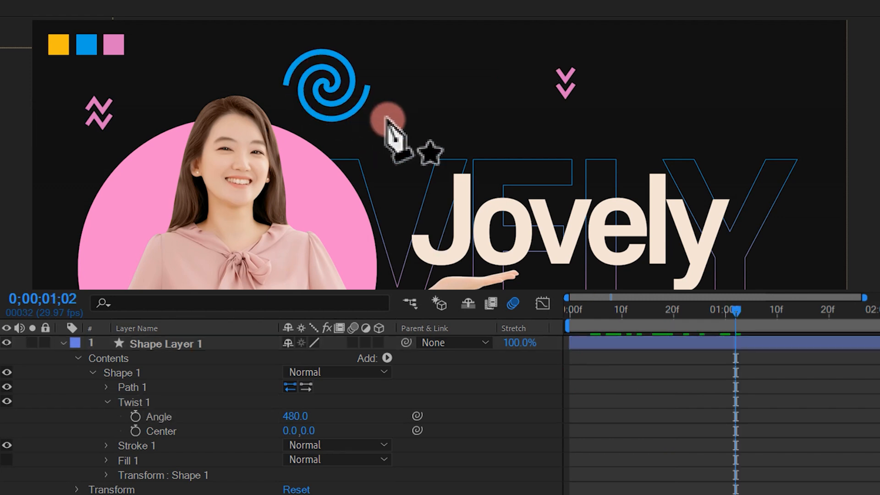
# Add Trim Paths to the spiral layer and keyframe End at 0% on the first frame
pyautogui.click(371, 88)
pyautogui.click(644, 374)
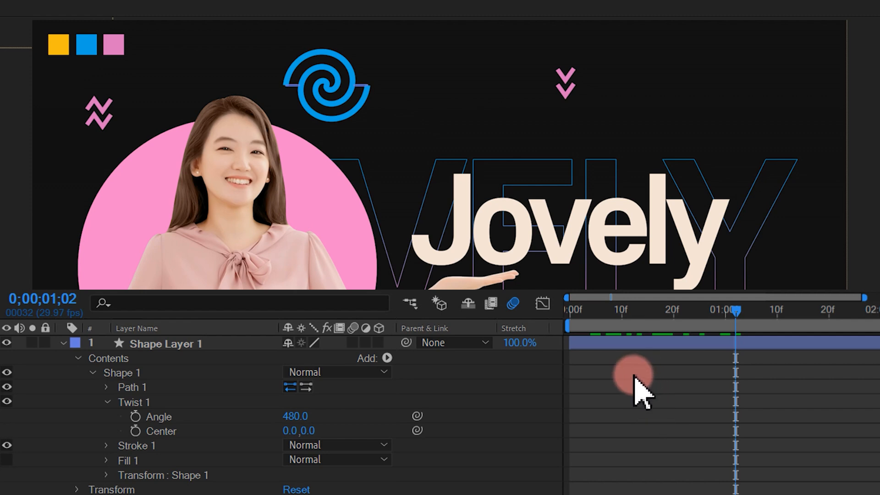
pyautogui.moveTo(611, 317); pyautogui.dragTo(565, 338)
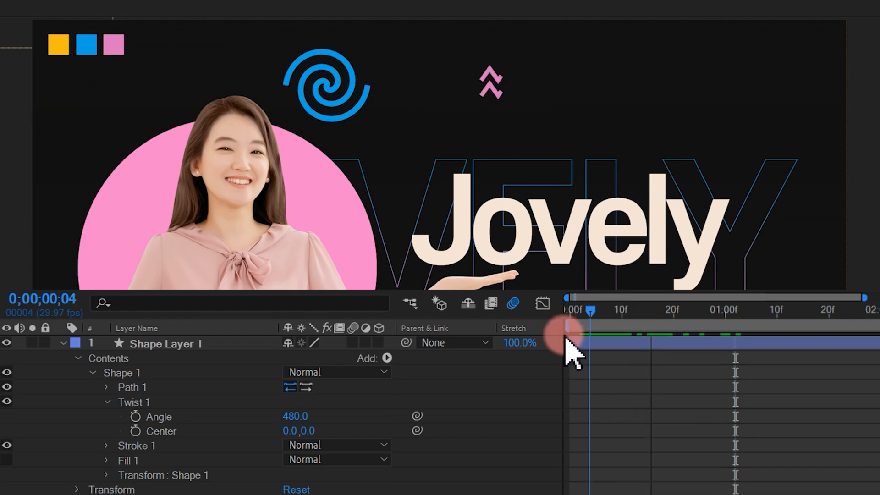
pyautogui.click(387, 358)
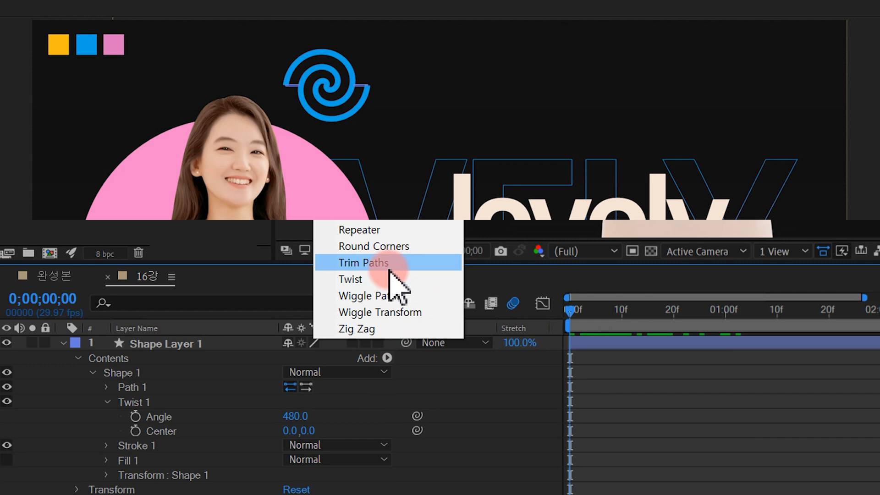
pyautogui.click(389, 268)
pyautogui.click(92, 458)
pyautogui.click(166, 413)
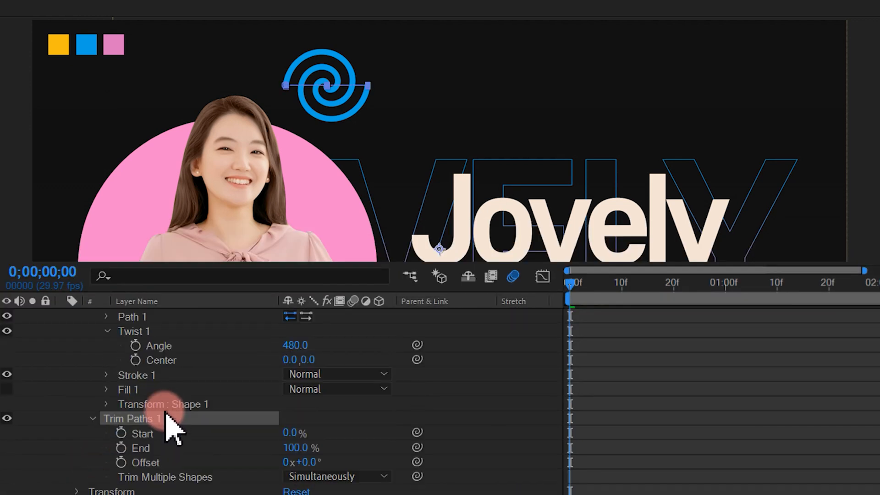
pyautogui.click(121, 448)
pyautogui.moveTo(284, 448); pyautogui.dragTo(111, 443)
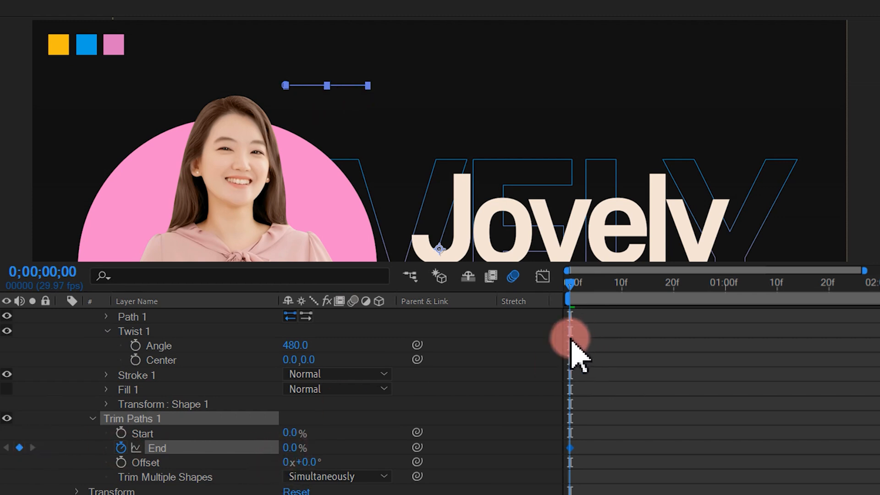
# Keyframe the spiral's Trim Paths End at 100% on frame 20
pyautogui.hotkey('shift', 'pagedown')
pyautogui.hotkey('shift', 'pagedown')
pyautogui.moveTo(290, 448); pyautogui.dragTo(295, 445)
# Keyframe the Trim Paths Start at 0% on frame 10 and 100% on frame 29, and preview the spiral
pyautogui.moveTo(644, 287); pyautogui.dragTo(621, 282)
pyautogui.click(121, 433)
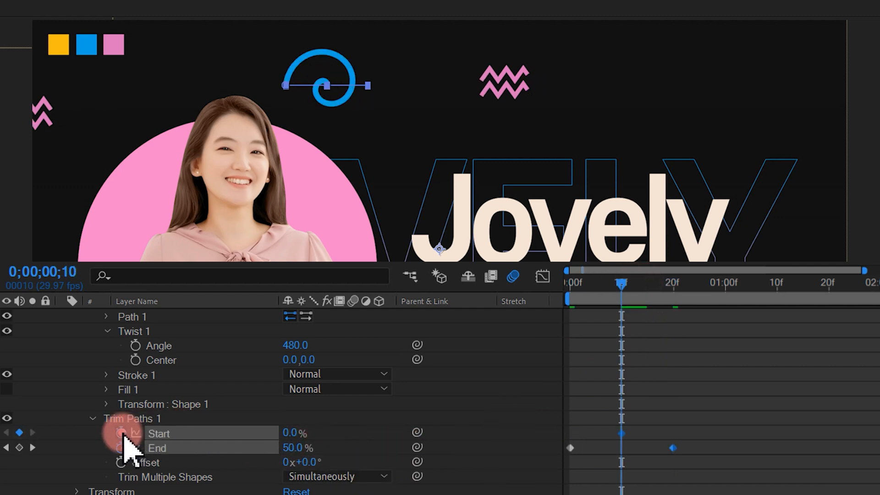
pyautogui.moveTo(620, 284)
pyautogui.mouseDown()
pyautogui.moveTo(683, 284)
pyautogui.moveTo(795, 363)
pyautogui.moveTo(721, 321)
pyautogui.mouseUp()
pyautogui.moveTo(289, 438); pyautogui.dragTo(677, 267)
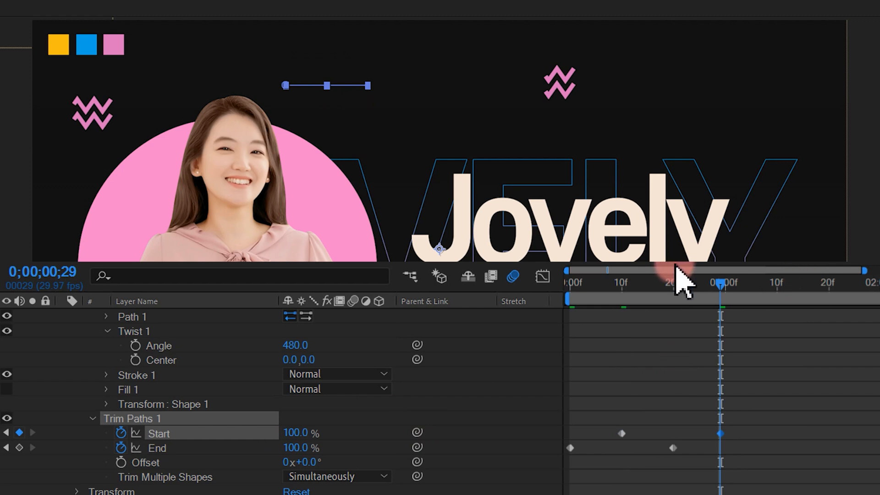
pyautogui.press('space')
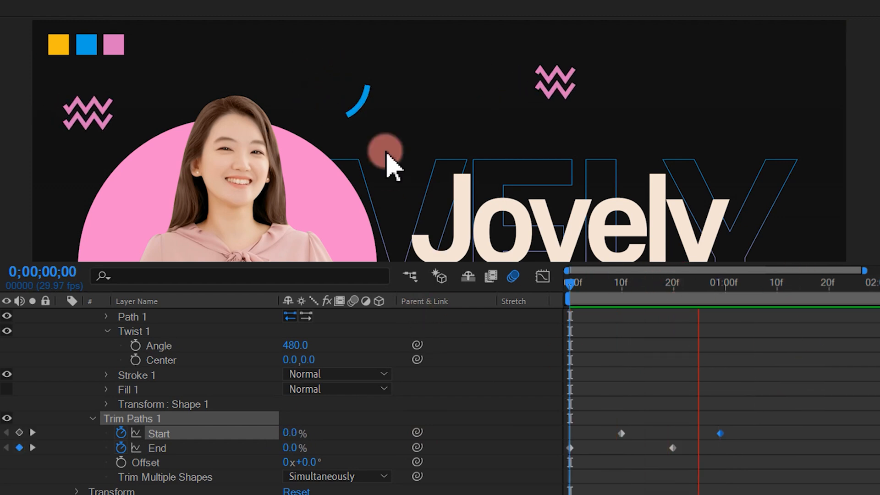
# Slow the spiral by moving its Start keyframes to about frames 16 and 39 and its final End keyframe to about frame 26
pyautogui.click(293, 103)
pyautogui.moveTo(649, 285); pyautogui.dragTo(611, 294)
pyautogui.moveTo(791, 421); pyautogui.dragTo(648, 435)
pyautogui.click(807, 451)
pyautogui.moveTo(749, 433); pyautogui.dragTo(772, 433)
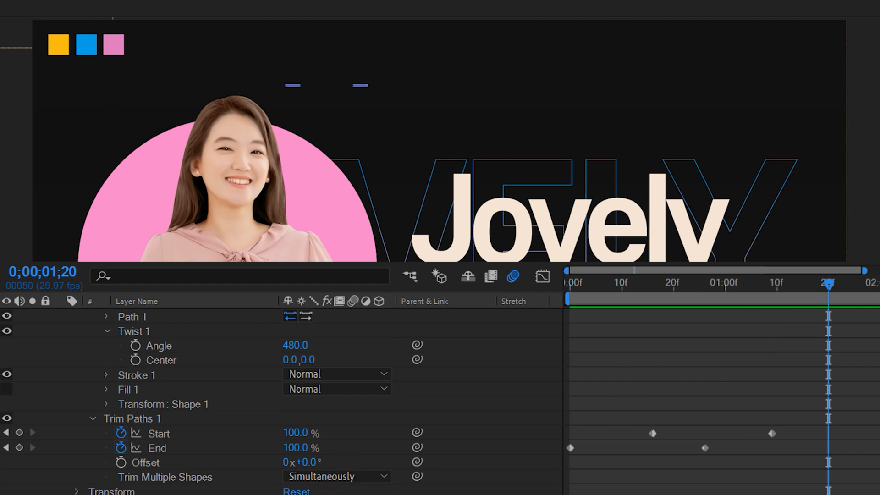
# Apply Easy Ease to all Start and End keyframes of the spiral and preview the motion
pyautogui.moveTo(661, 283)
pyautogui.mouseDown()
pyautogui.moveTo(595, 301)
pyautogui.moveTo(662, 293)
pyautogui.mouseUp()
pyautogui.moveTo(843, 390); pyautogui.dragTo(561, 474)
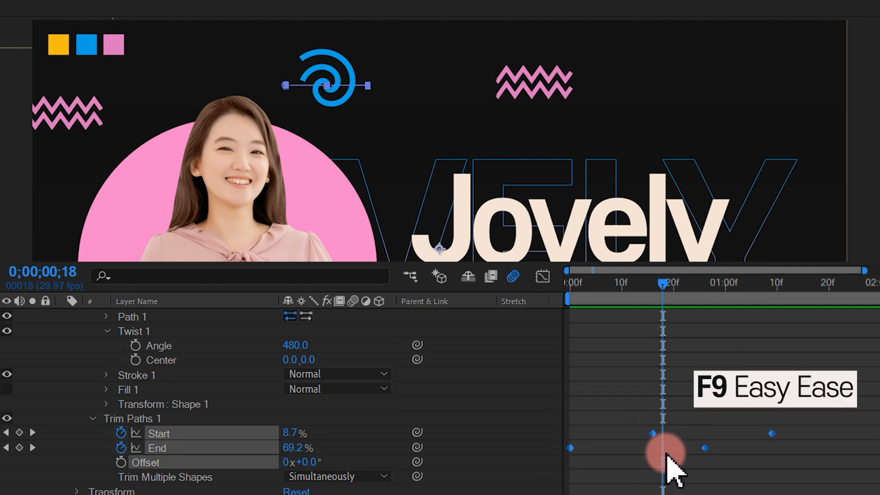
pyautogui.press('F9')
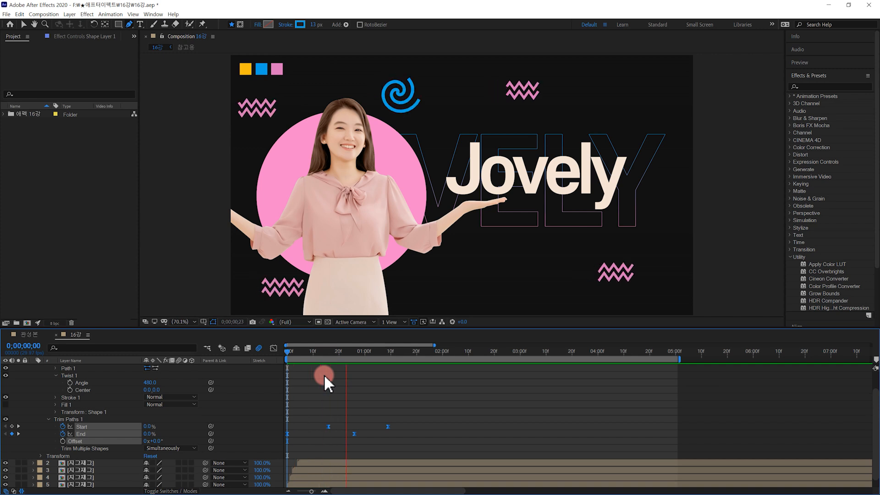
pyautogui.moveTo(319, 353)
pyautogui.mouseDown()
pyautogui.moveTo(298, 357)
pyautogui.moveTo(318, 360)
pyautogui.mouseUp()
# Move the 트위스트 layer's anchor point to the centre of the spiral
pyautogui.scroll(1, 340, 394)
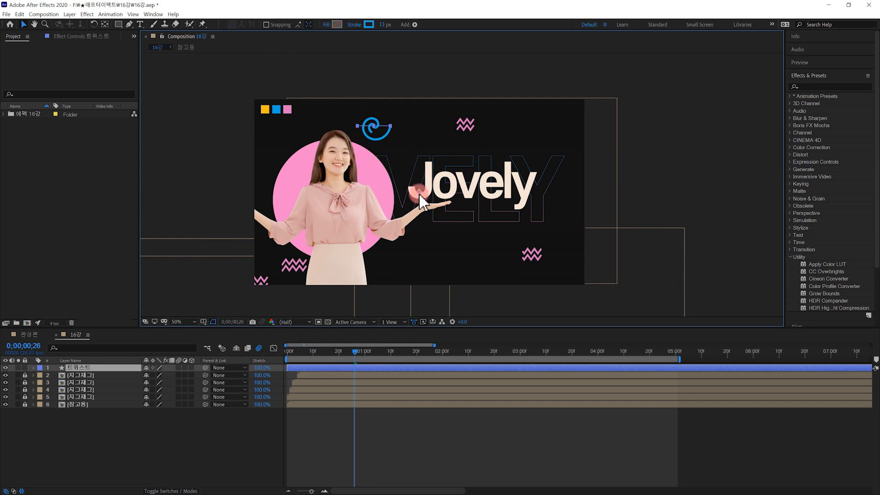
pyautogui.click(106, 24)
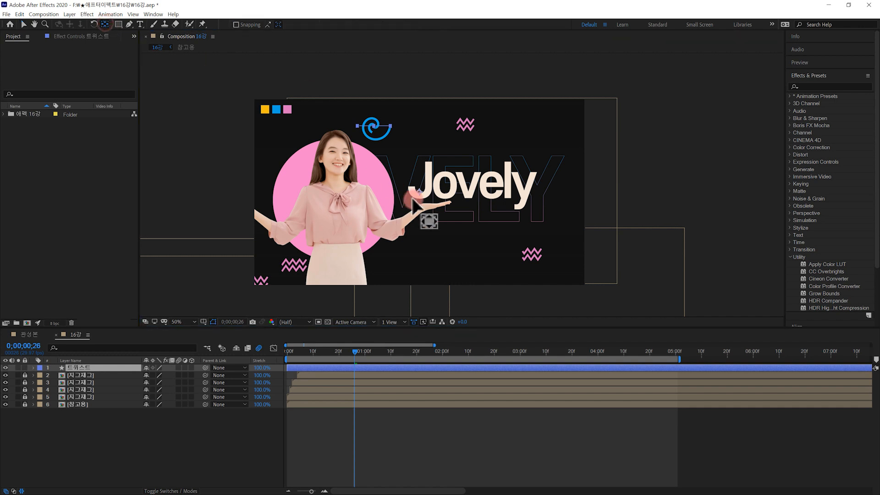
pyautogui.moveTo(419, 191); pyautogui.dragTo(420, 190)
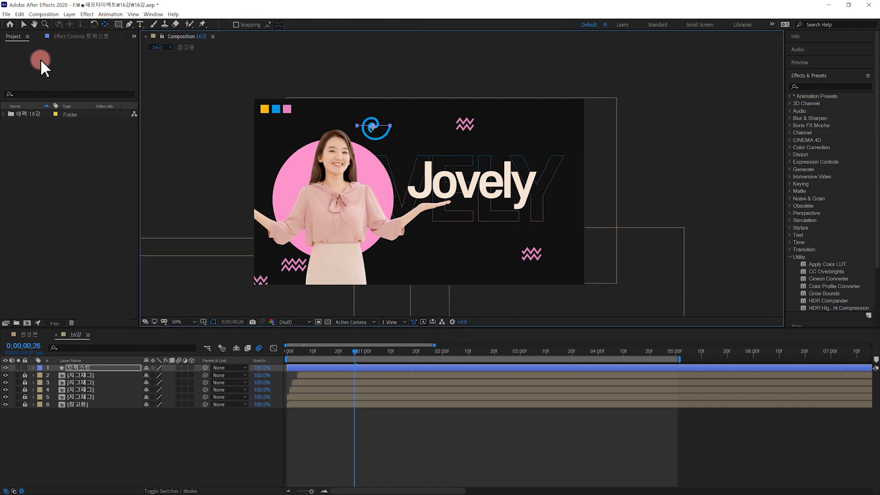
pyautogui.click(27, 24)
# Duplicate the 트위스트 layer three times, spread the copies around the woman and the Jovely title, and preview them
pyautogui.click(84, 366)
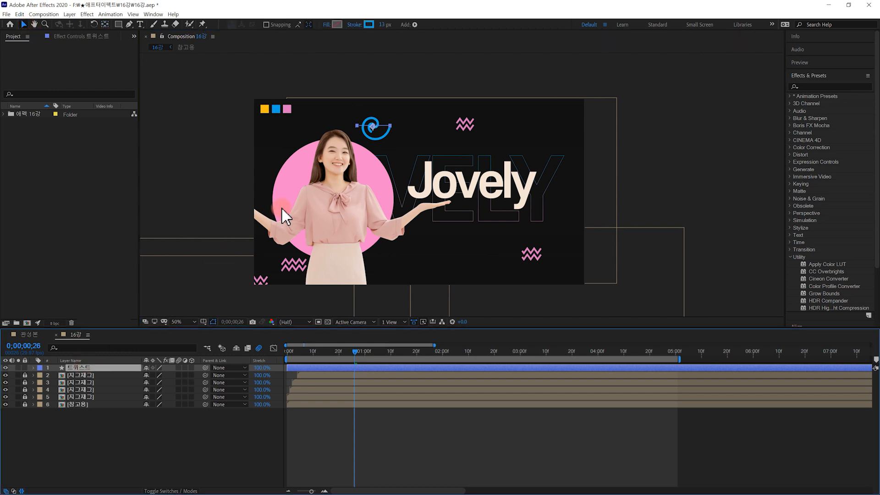
pyautogui.hotkey('ctrl', 'd')
pyautogui.moveTo(376, 135); pyautogui.dragTo(413, 170)
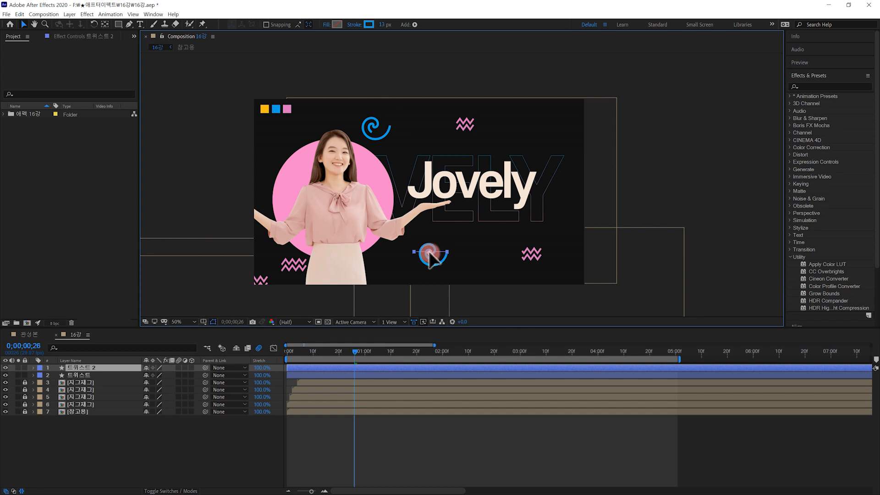
pyautogui.moveTo(431, 257); pyautogui.dragTo(449, 266)
pyautogui.hotkey('ctrl', 'd')
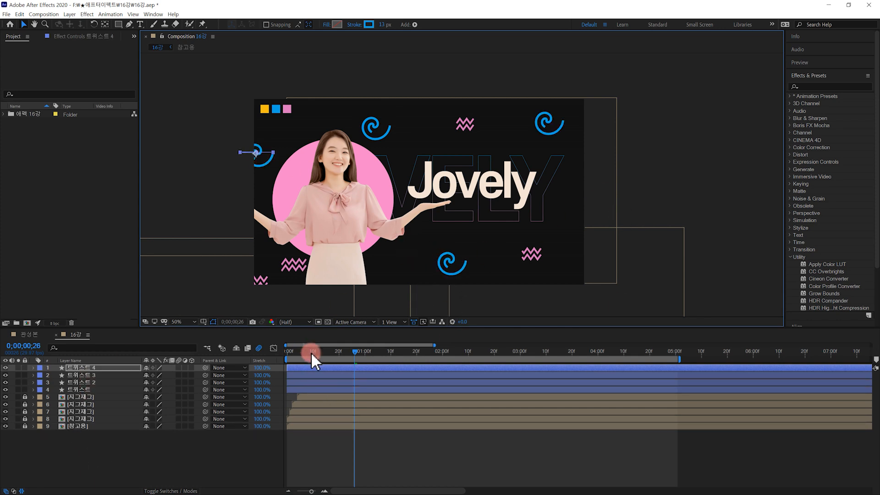
pyautogui.moveTo(312, 354); pyautogui.dragTo(233, 358)
pyautogui.press('space')
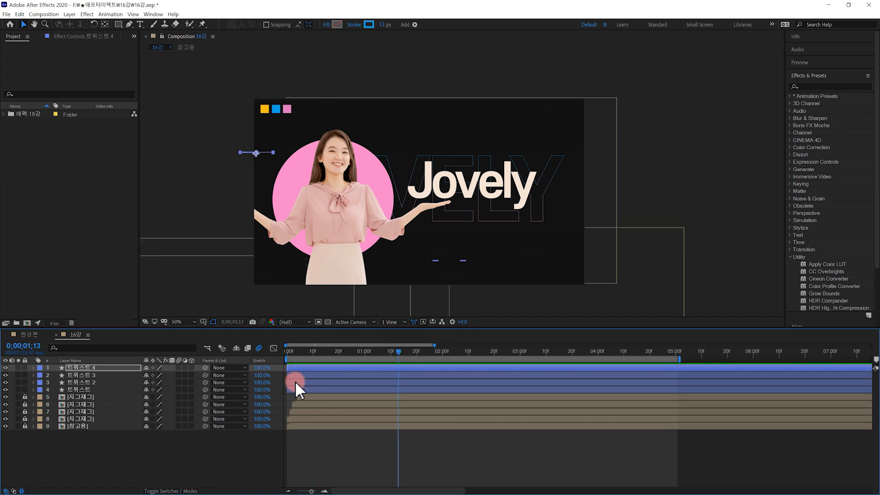
# Stagger the start times of the three duplicated 트위스트 layers by a few frames and preview the result
pyautogui.click(297, 382)
pyautogui.click(307, 375)
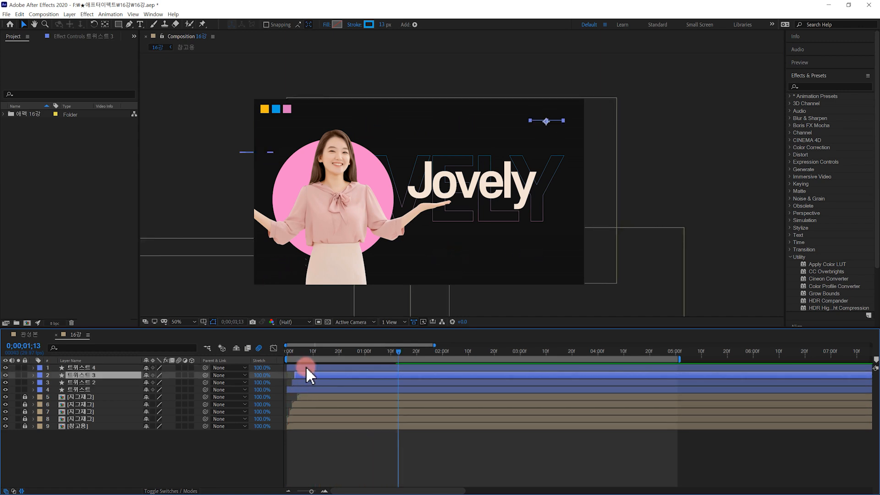
pyautogui.click(306, 367)
pyautogui.moveTo(298, 353); pyautogui.dragTo(222, 354)
pyautogui.press('space')
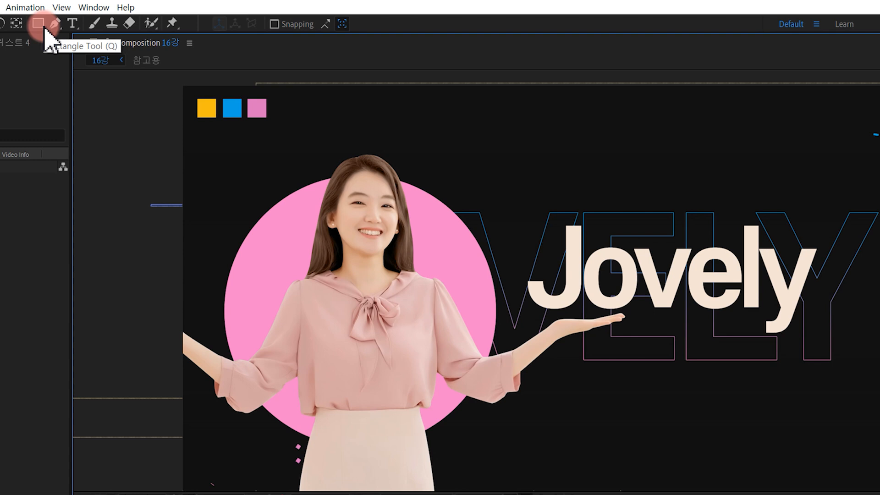
# Draw a small yellow-filled circle with the Ellipse tool in the space between the woman's head and the Jovely title
pyautogui.moveTo(42, 27); pyautogui.dragTo(98, 53)
pyautogui.moveTo(522, 134); pyautogui.dragTo(557, 171)
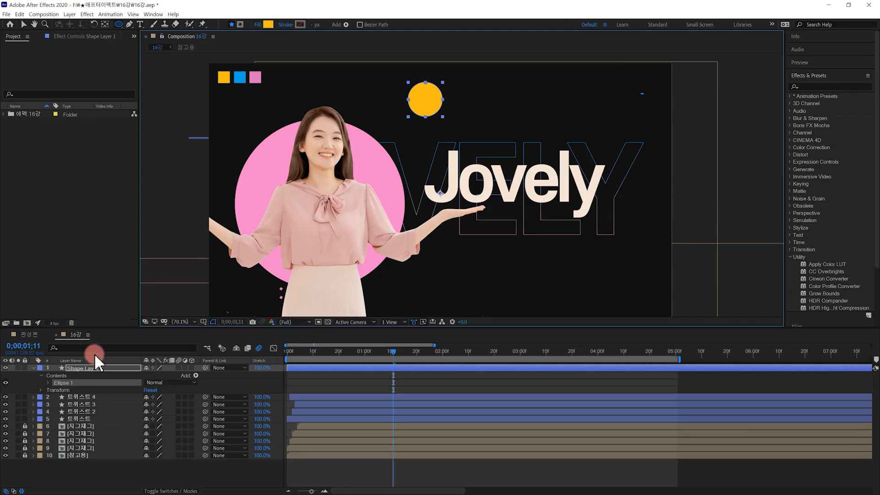
# Draw a star in the circle's shape layer, fill it with blue, and centre it on the yellow circle
pyautogui.click(102, 368)
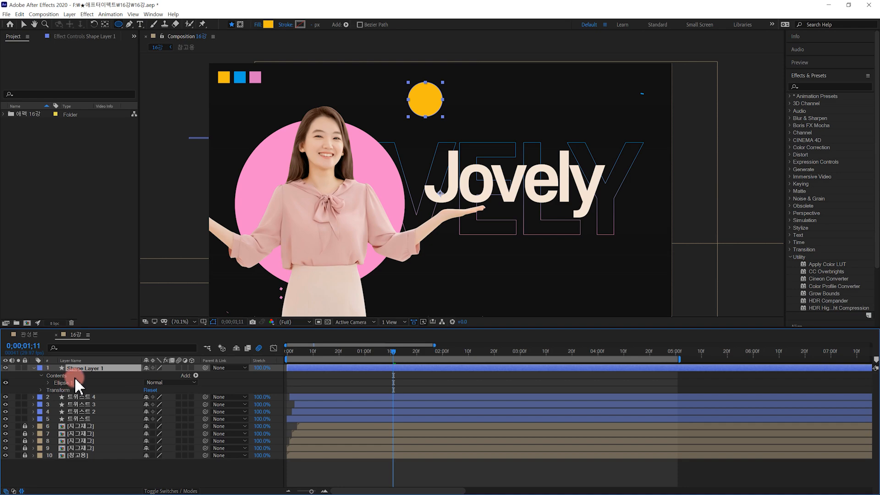
pyautogui.moveTo(119, 24); pyautogui.dragTo(153, 64)
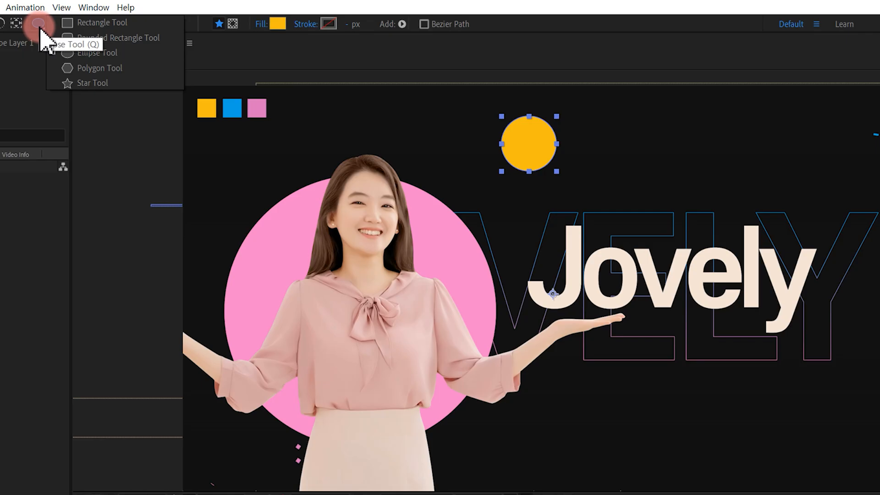
pyautogui.click(93, 84)
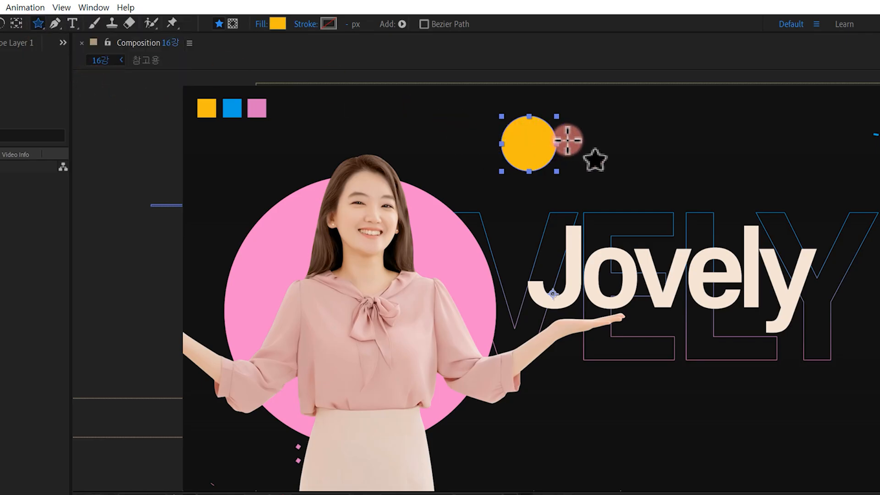
pyautogui.moveTo(575, 127); pyautogui.dragTo(597, 151)
pyautogui.click(278, 24)
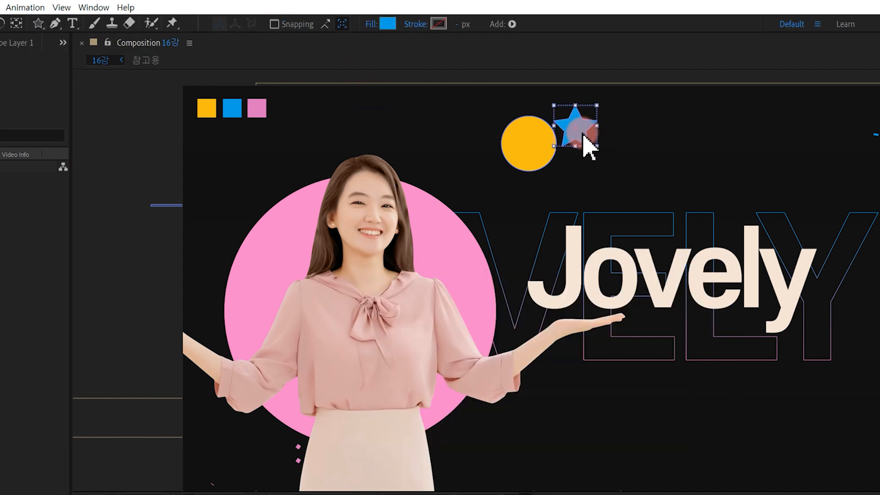
pyautogui.moveTo(583, 134); pyautogui.dragTo(538, 148)
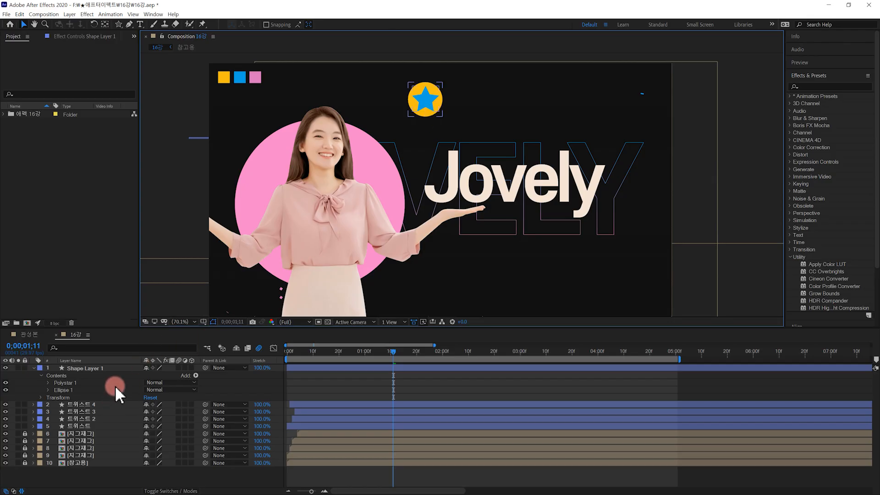
# Add Merge Paths to the contents of the shape layer holding the star and circle
pyautogui.click(116, 367)
pyautogui.click(77, 383)
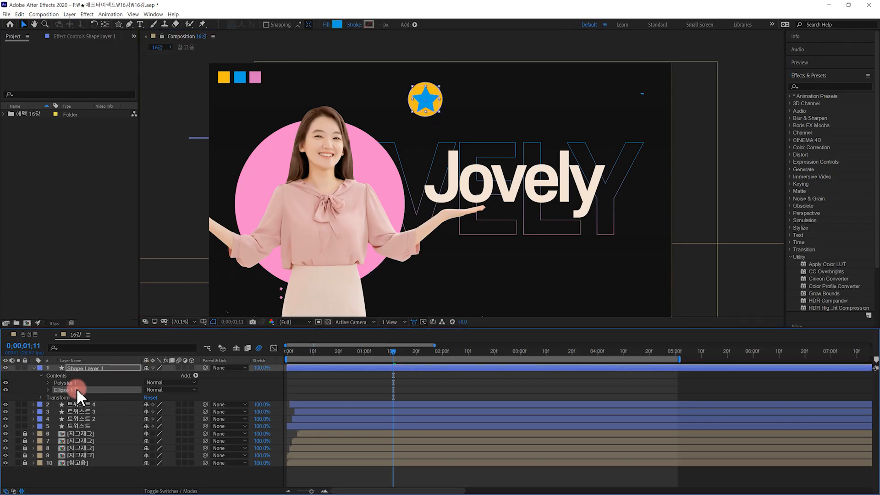
pyautogui.click(91, 368)
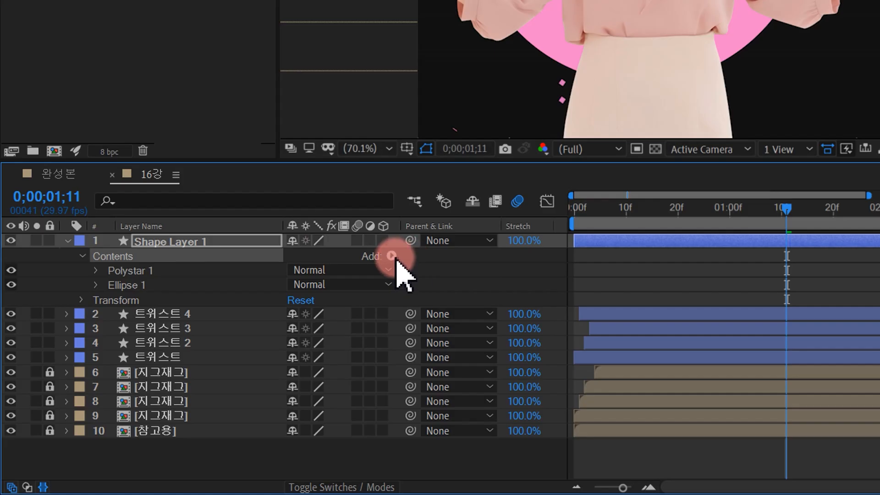
pyautogui.click(388, 417)
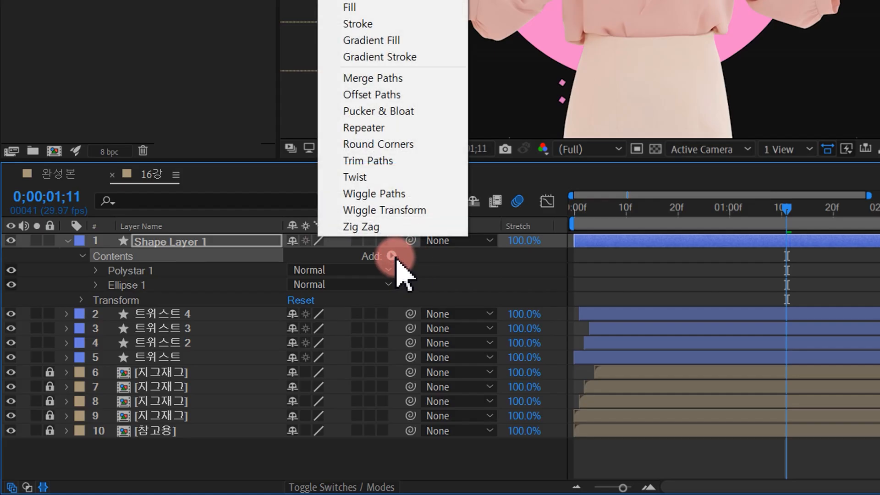
pyautogui.click(411, 81)
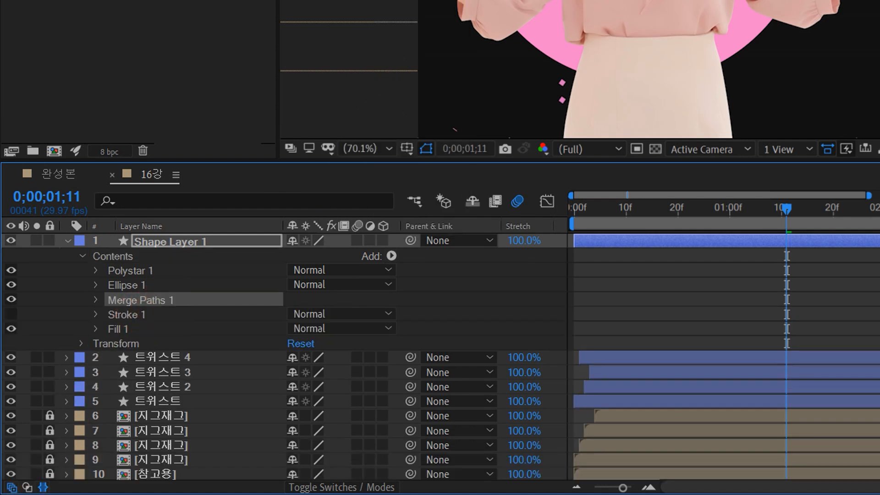
pyautogui.click(212, 334)
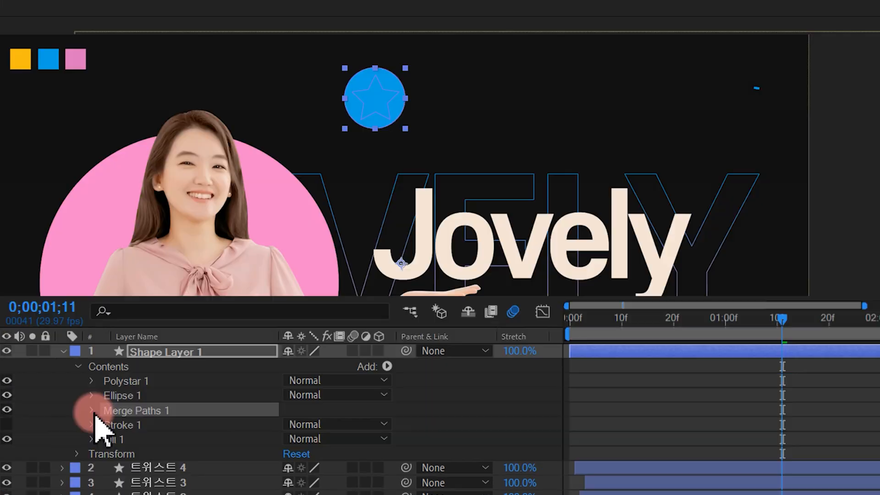
# Set the Merge Paths mode to Subtract and move Ellipse 1 above Polystar 1 to cut the star out of the circle
pyautogui.click(93, 410)
pyautogui.click(157, 430)
pyautogui.click(351, 425)
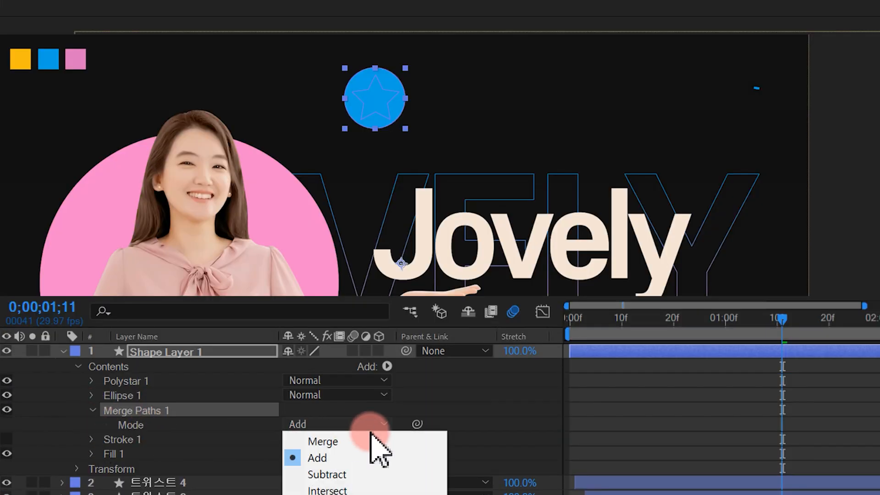
pyautogui.click(372, 470)
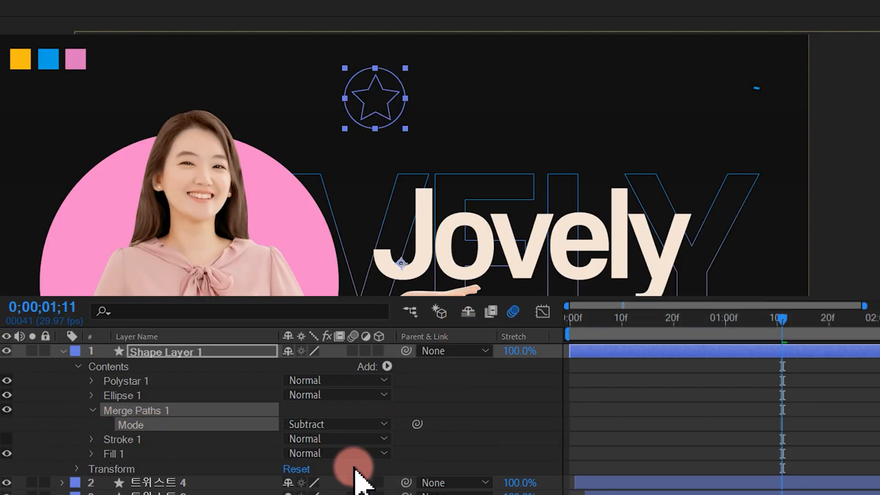
pyautogui.click(377, 94)
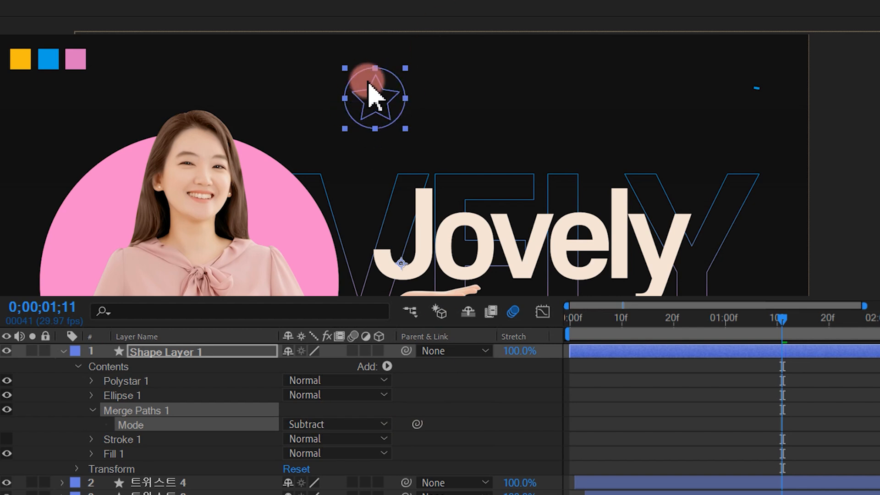
pyautogui.moveTo(137, 397); pyautogui.dragTo(147, 386)
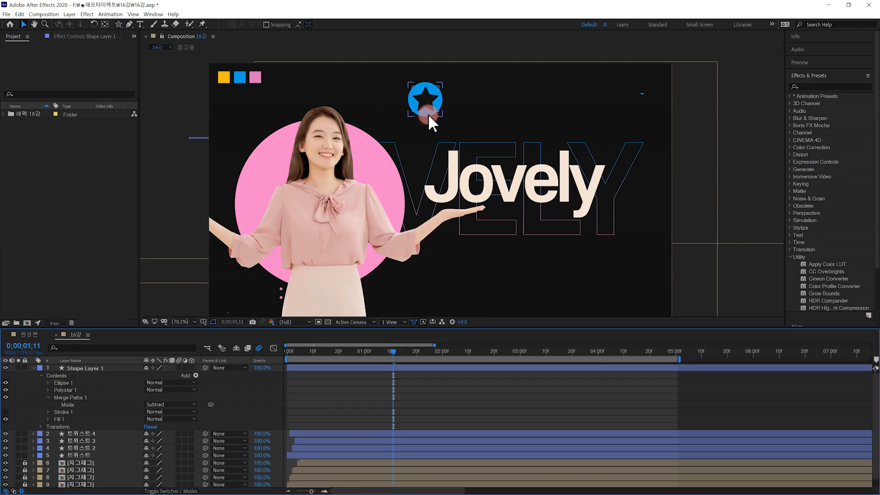
# Draw a new small yellow-filled circle with the Ellipse tool between the woman's head and the Jovely title
pyautogui.click(28, 334)
pyautogui.moveTo(408, 352); pyautogui.dragTo(280, 365)
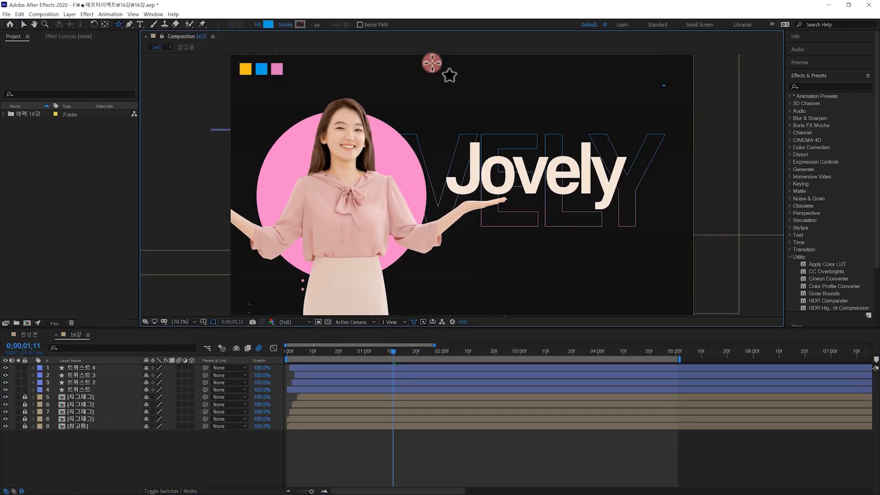
pyautogui.moveTo(119, 23); pyautogui.dragTo(142, 39)
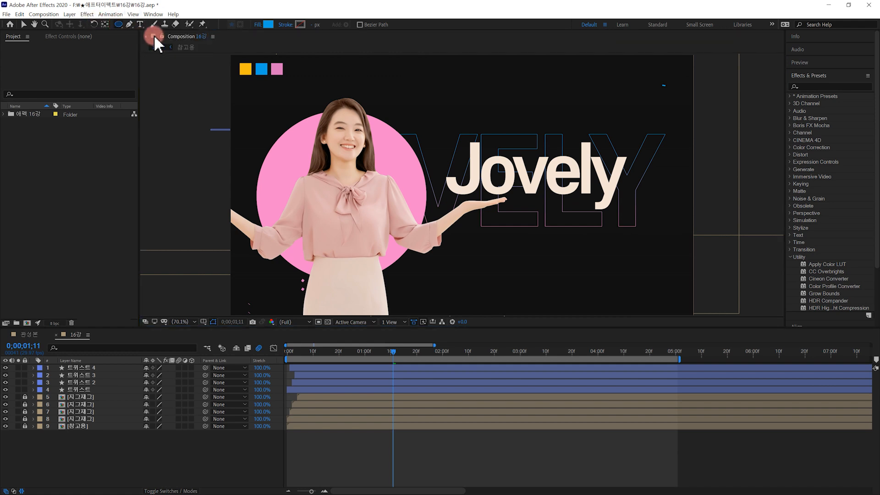
pyautogui.moveTo(430, 83); pyautogui.dragTo(457, 101)
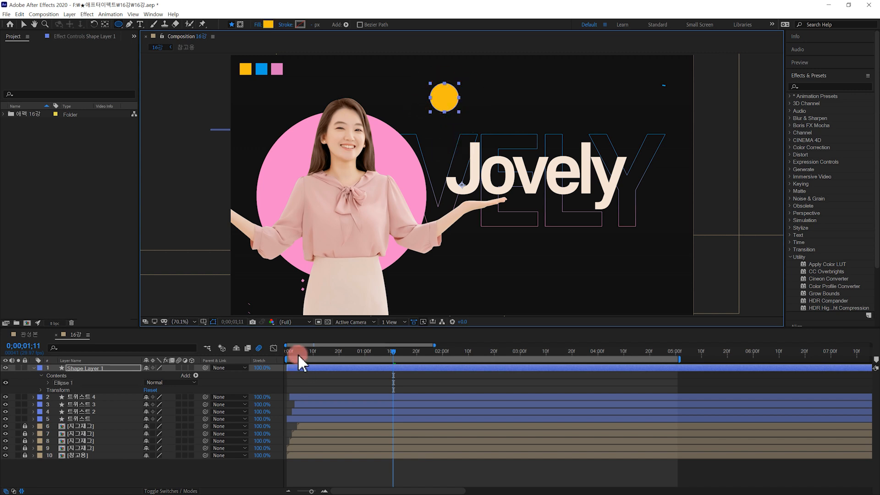
# Set the scale of Ellipse 1 to 0% in its own transform group and keyframe it at frame 0
pyautogui.moveTo(298, 354); pyautogui.dragTo(258, 359)
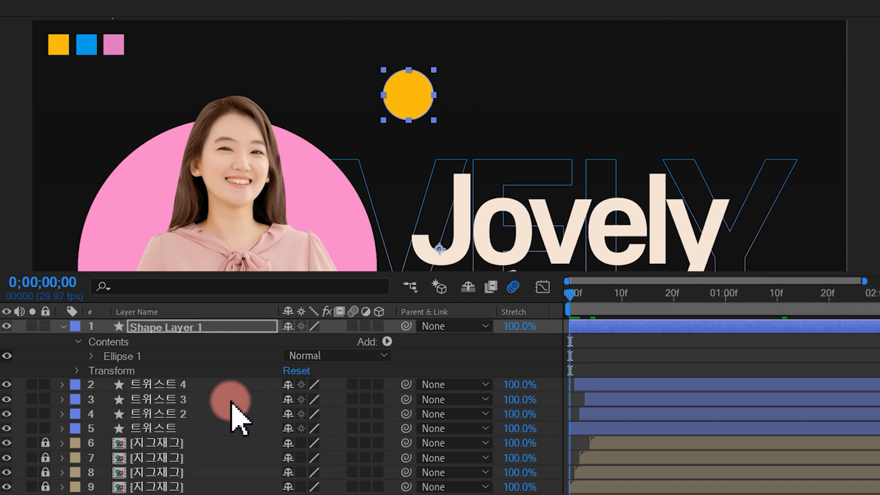
pyautogui.click(92, 356)
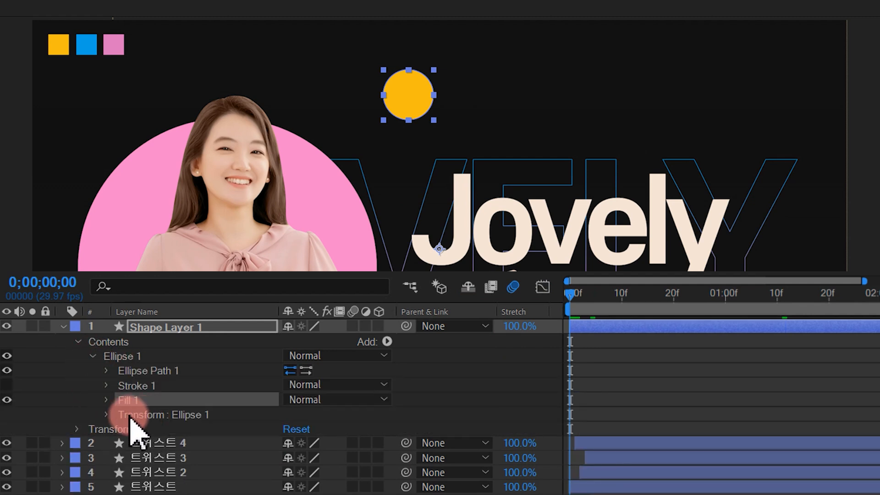
pyautogui.click(106, 415)
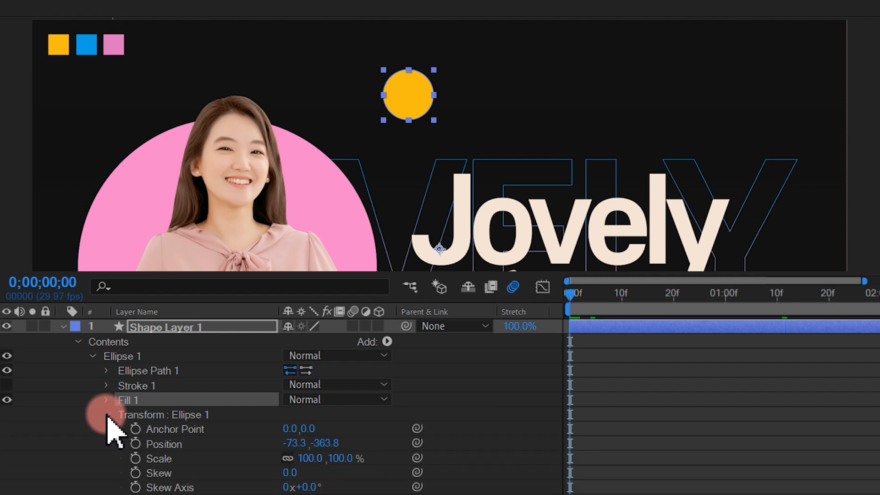
pyautogui.click(170, 460)
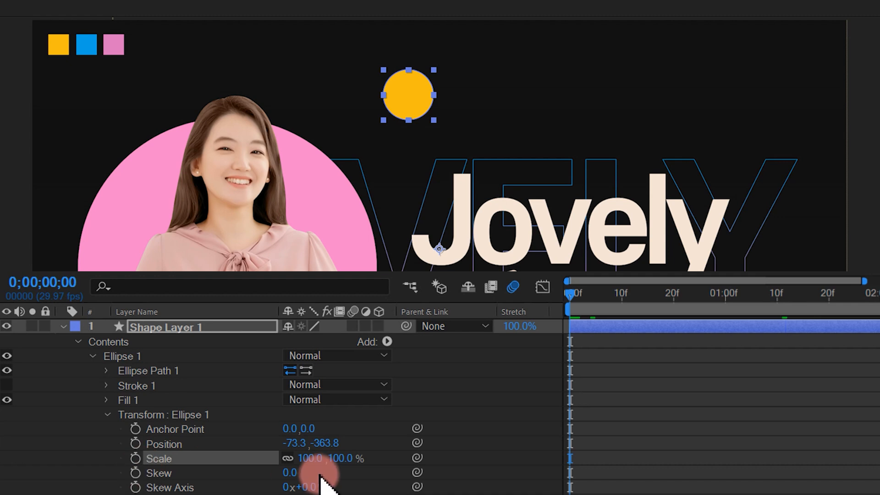
pyautogui.click(311, 458)
pyautogui.write('0')
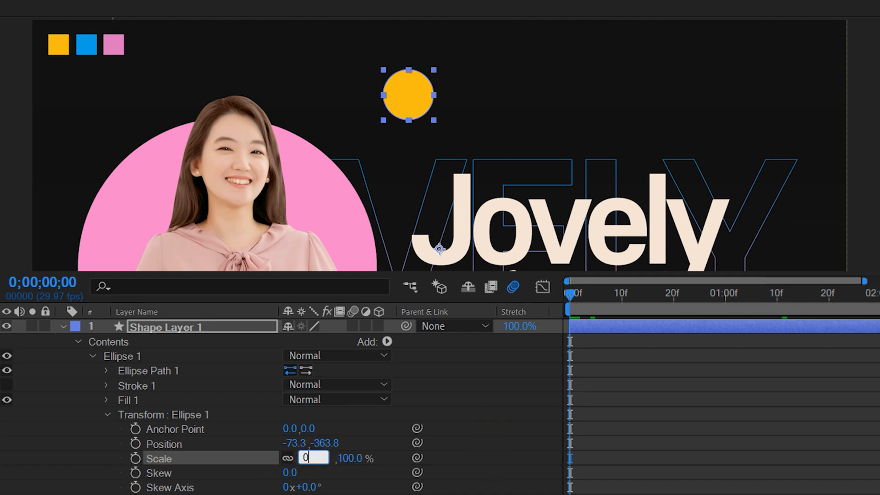
pyautogui.press('Return')
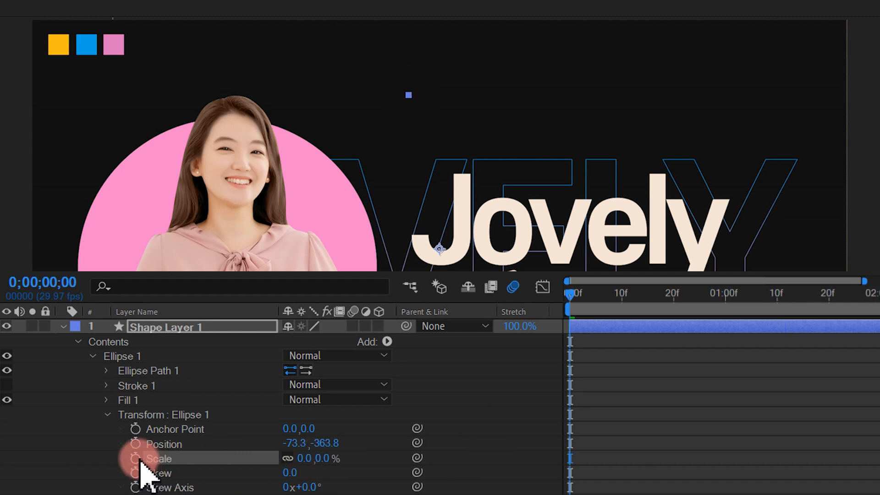
pyautogui.click(136, 458)
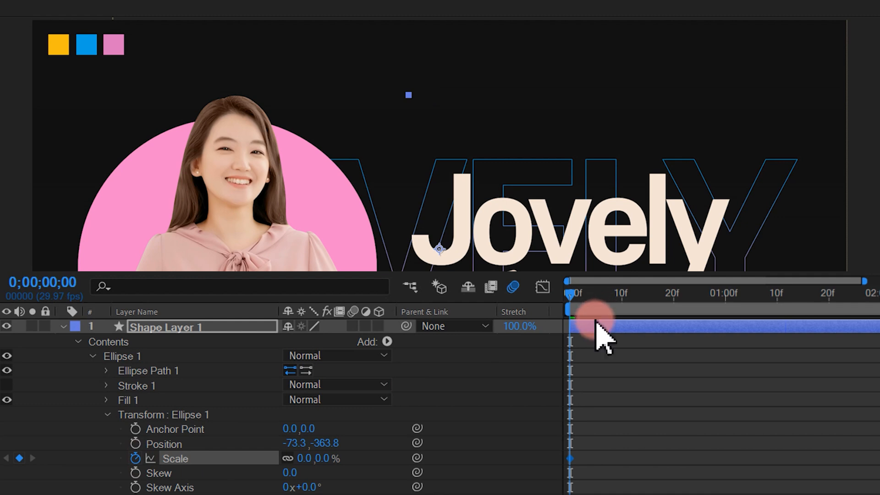
# Set the scale of Ellipse 1 to 100% at frame 20 and preview the circle's growth
pyautogui.hotkey('shift', 'pagedown')
pyautogui.hotkey('shift', 'pagedown')
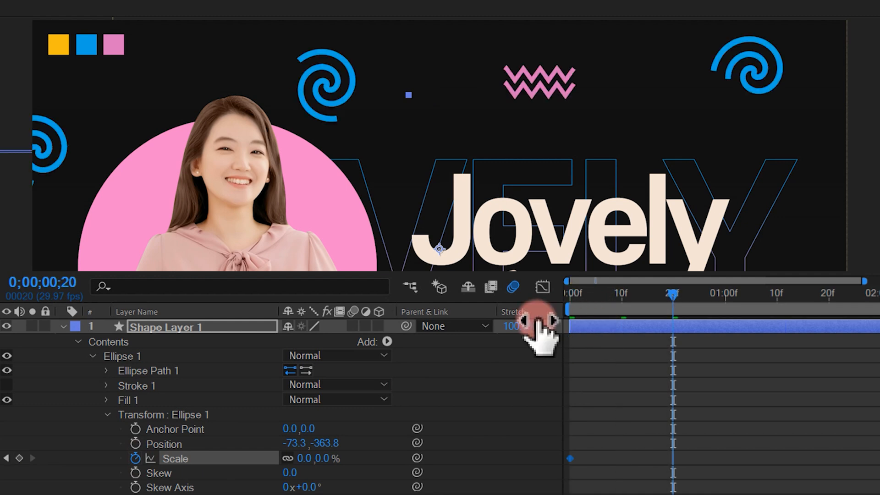
pyautogui.moveTo(300, 458); pyautogui.dragTo(381, 458)
pyautogui.hotkey('ctrl', 'z')
pyautogui.click(307, 457)
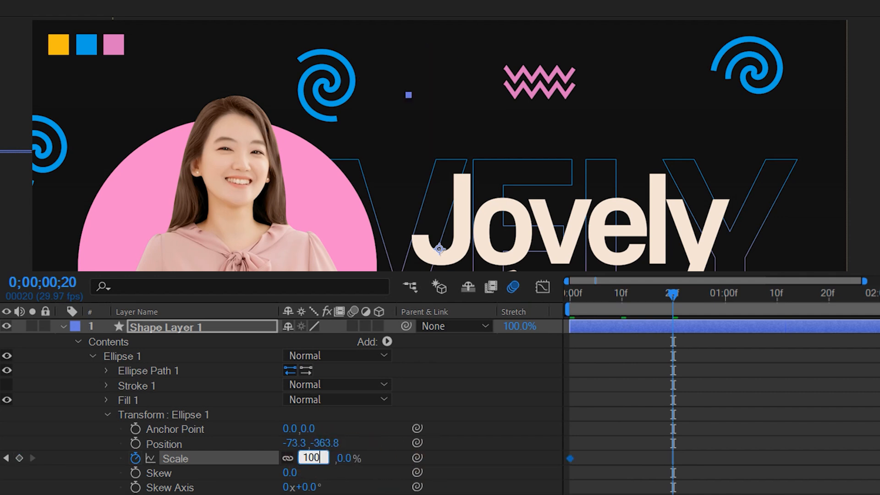
pyautogui.write('100')
pyautogui.press('Return')
pyautogui.moveTo(601, 297); pyautogui.dragTo(438, 329)
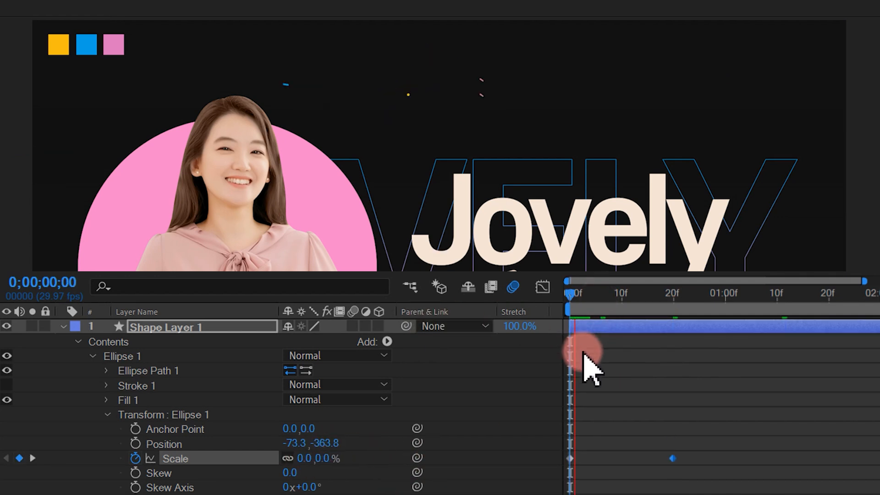
pyautogui.click(588, 363)
pyautogui.press('space')
pyautogui.press('space')
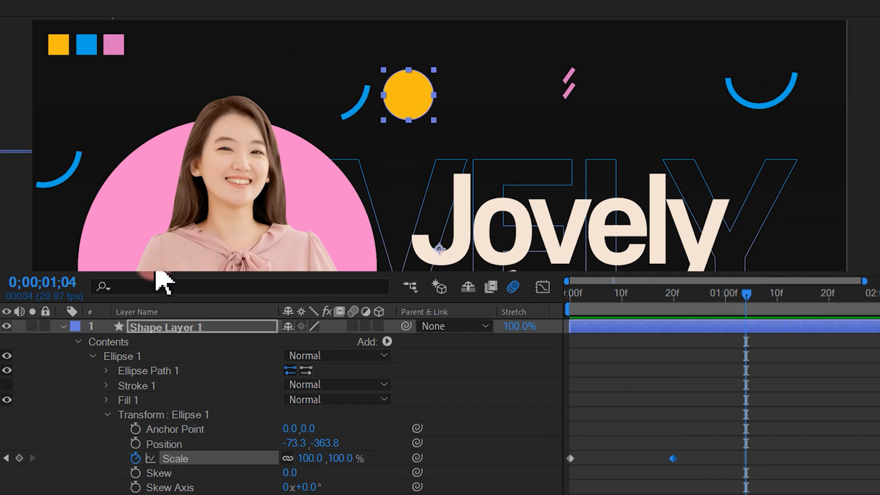
# Solo the circle's shape layer and apply Easy Ease to both scale keyframes of Ellipse 1
pyautogui.click(31, 325)
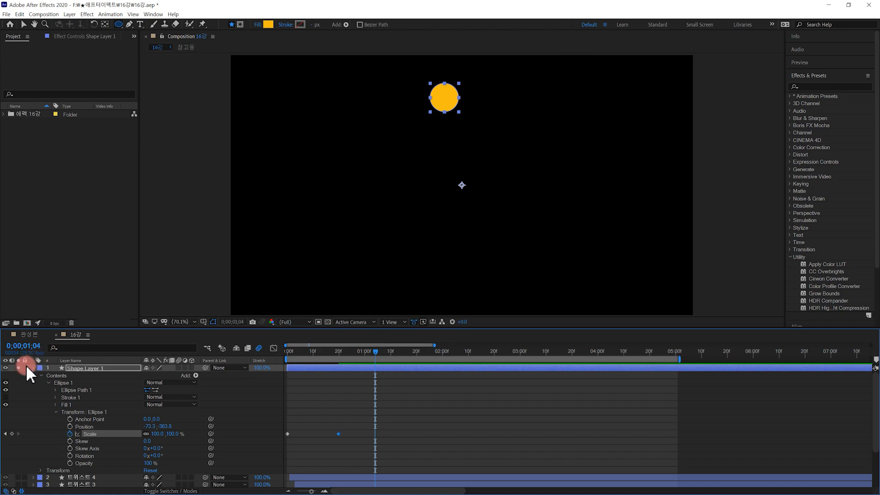
pyautogui.press('Home')
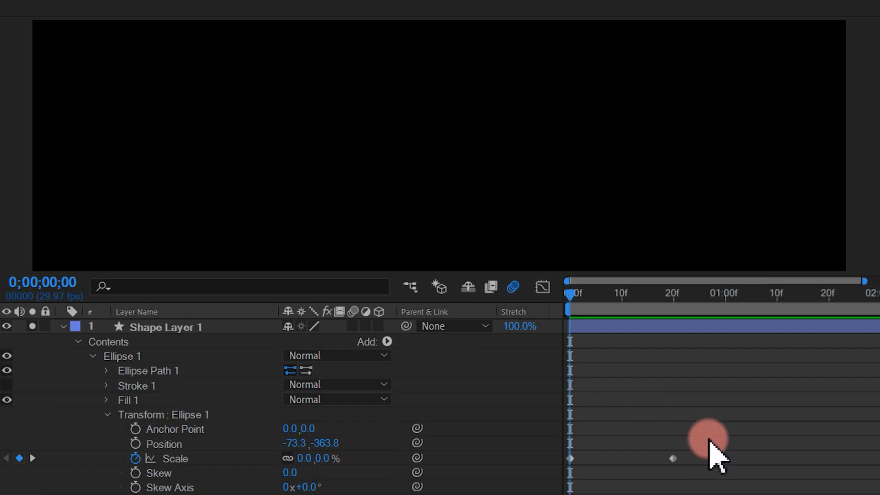
pyautogui.moveTo(356, 424); pyautogui.dragTo(282, 445)
pyautogui.press('F9')
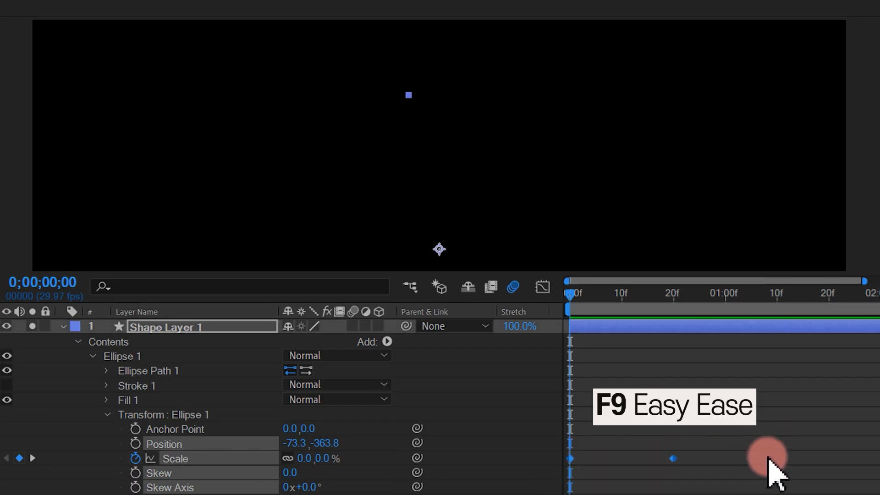
pyautogui.click(734, 451)
# Duplicate the Ellipse 1 group and place the copy below the original in the layer's contents
pyautogui.click(91, 355)
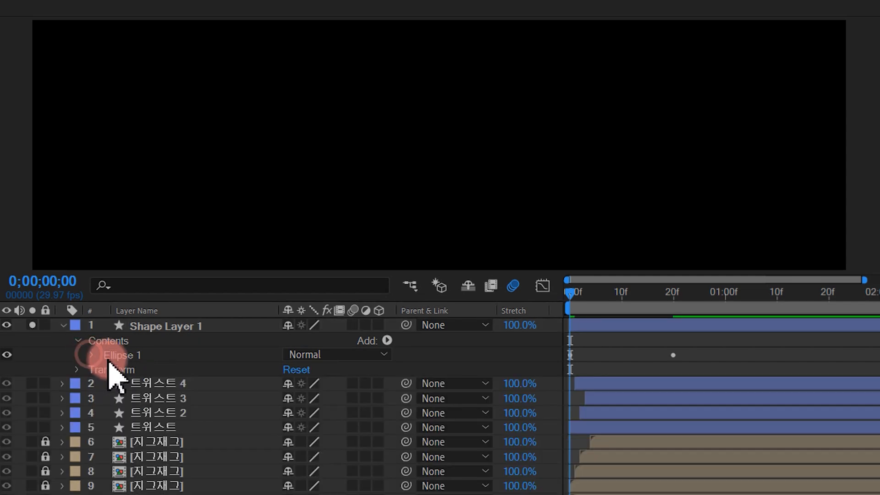
pyautogui.click(143, 357)
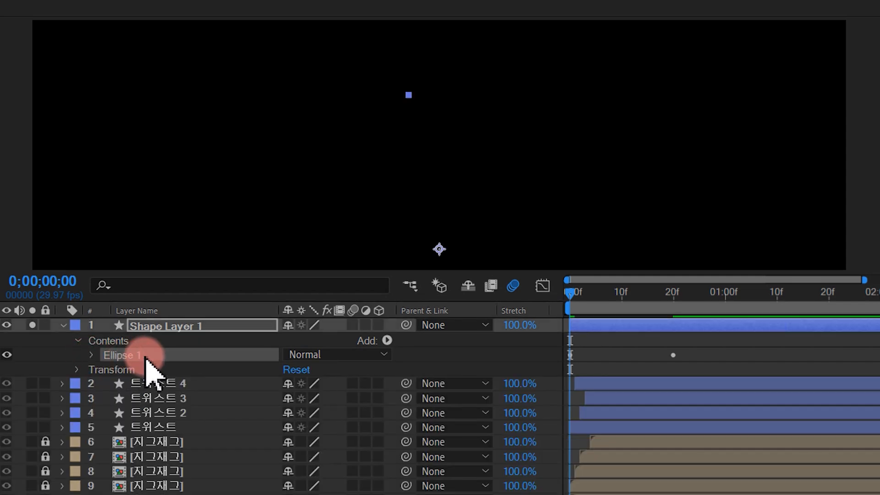
pyautogui.hotkey('ctrl', 'd')
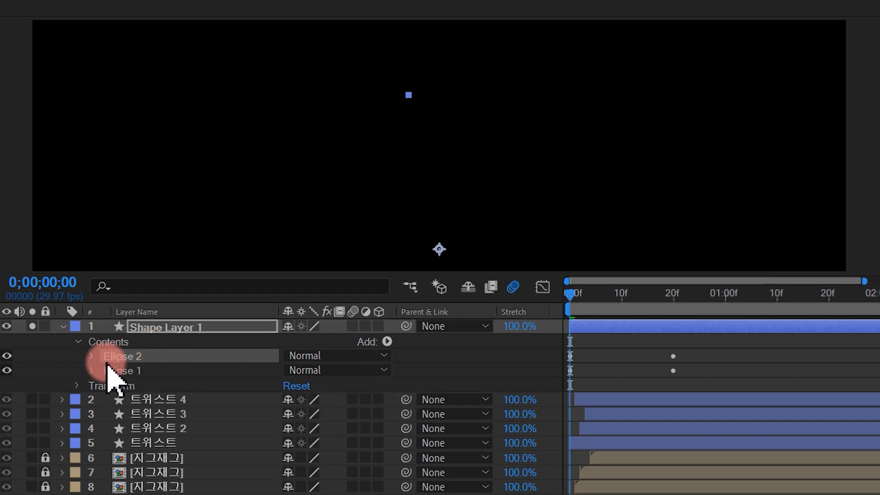
pyautogui.moveTo(148, 361); pyautogui.dragTo(164, 388)
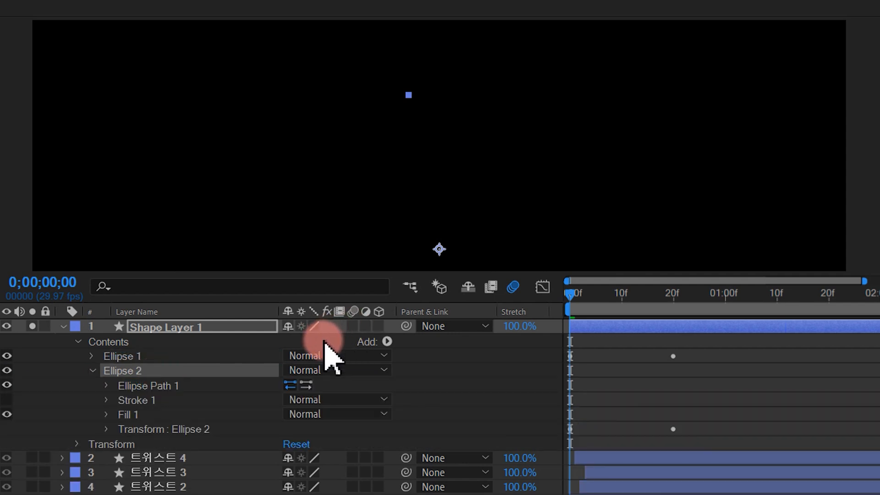
# Show the layer's keyframes, delay both scale keyframes of Ellipse 2 by 4 frames, and preview the result
pyautogui.click(235, 328)
pyautogui.press('u')
pyautogui.click(728, 389)
pyautogui.moveTo(726, 389); pyautogui.dragTo(592, 391)
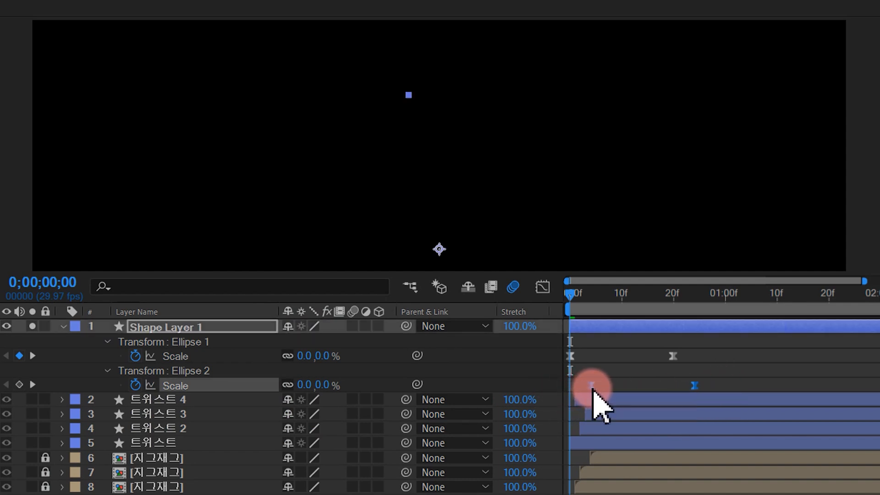
pyautogui.click(745, 373)
pyautogui.press('space')
pyautogui.click(447, 112)
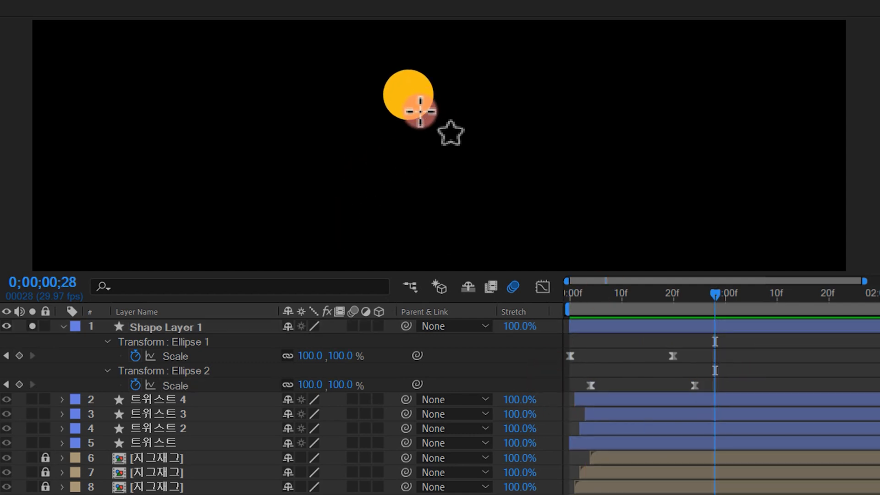
pyautogui.click(196, 373)
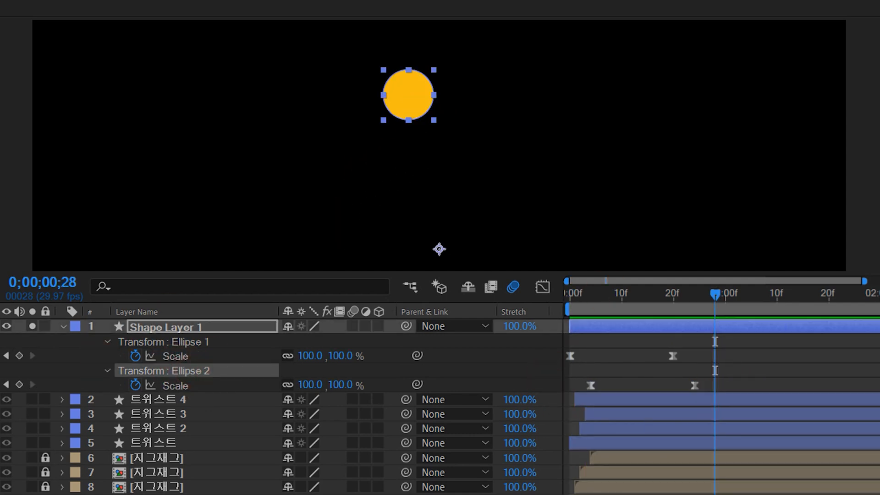
pyautogui.click(399, 106)
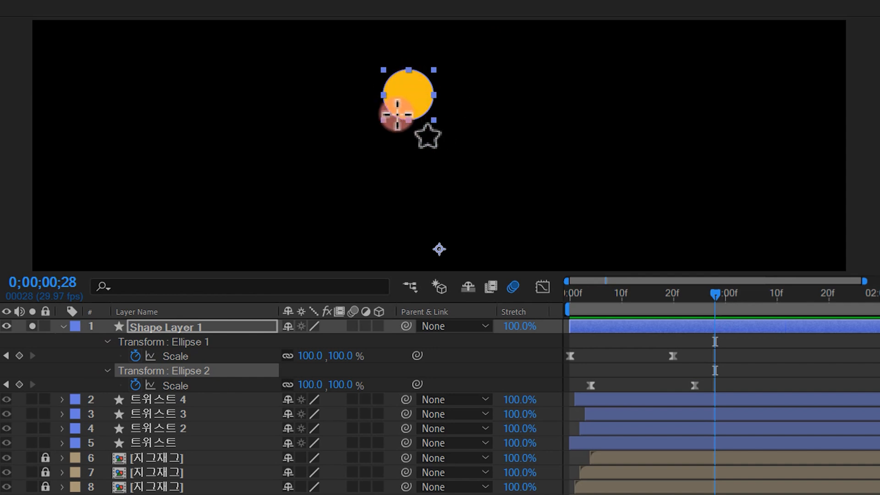
pyautogui.click(207, 343)
pyautogui.click(208, 367)
pyautogui.click(494, 360)
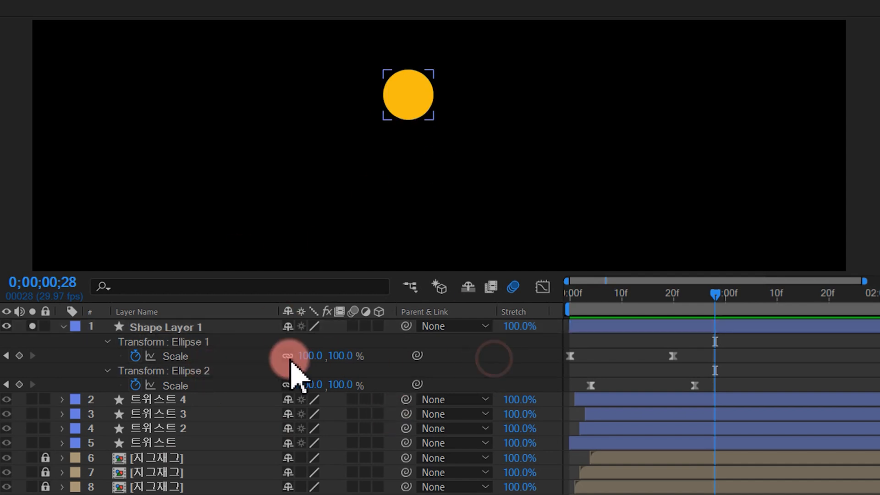
# Add a Merge Paths operator to the contents of Shape Layer 1
pyautogui.click(239, 335)
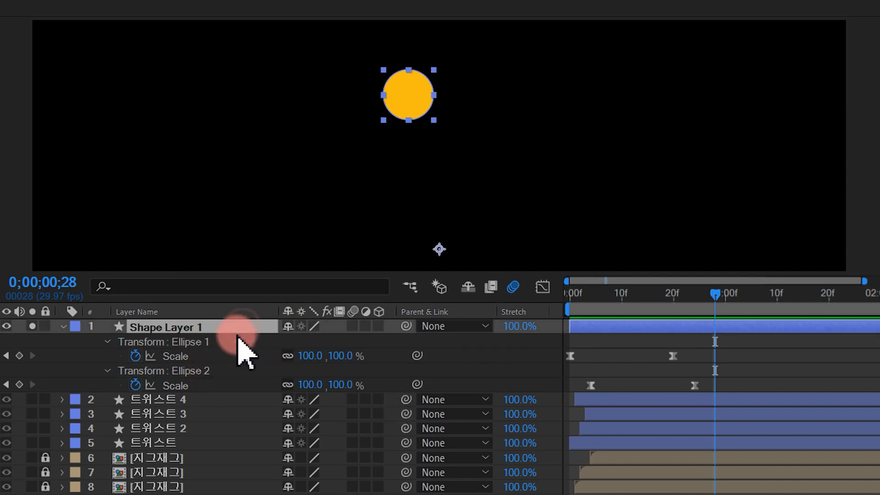
pyautogui.click(63, 327)
pyautogui.click(64, 327)
pyautogui.click(106, 255)
pyautogui.click(391, 256)
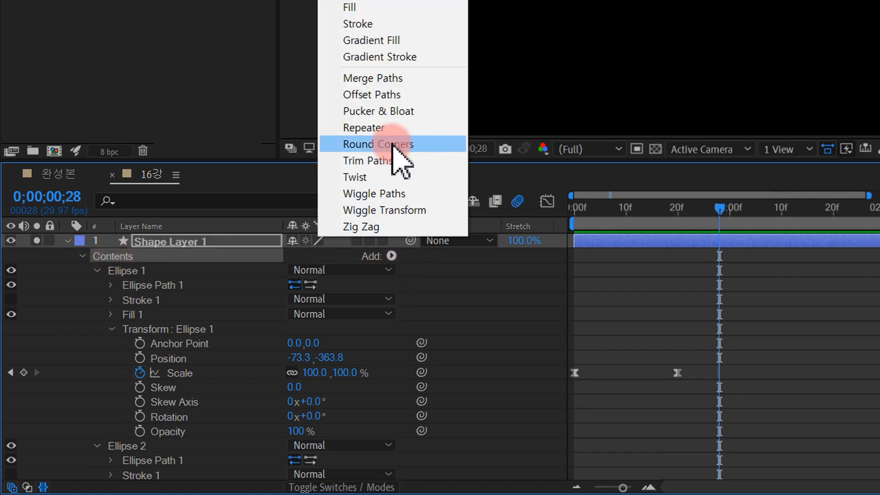
pyautogui.click(393, 127)
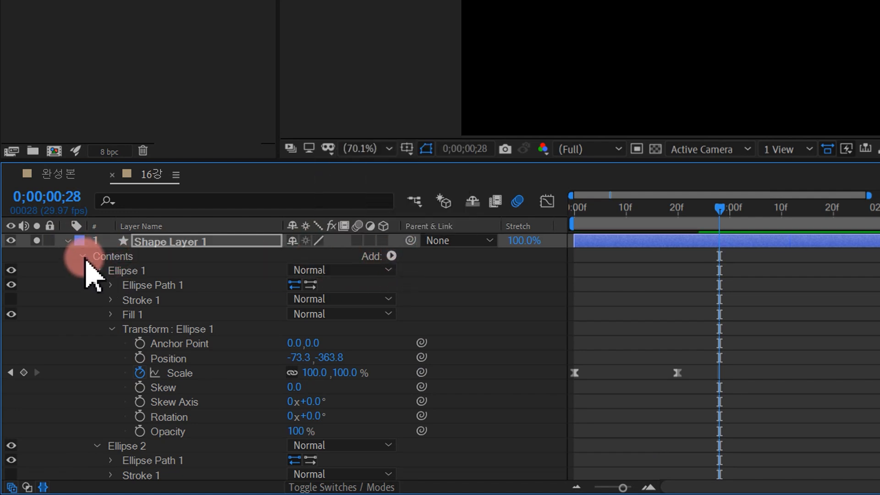
# Collapse the Ellipse 1 and Ellipse 2 groups and set the Merge Paths mode to Subtract
pyautogui.click(83, 255)
pyautogui.click(83, 256)
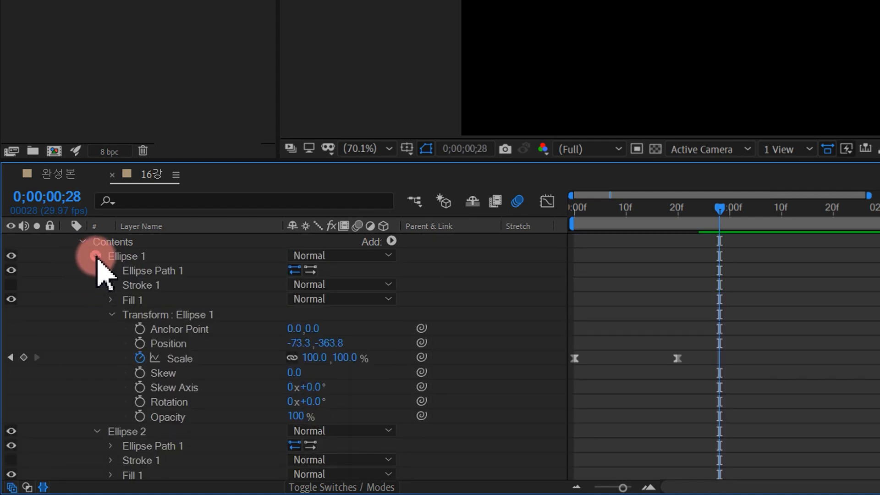
pyautogui.click(95, 256)
pyautogui.click(95, 271)
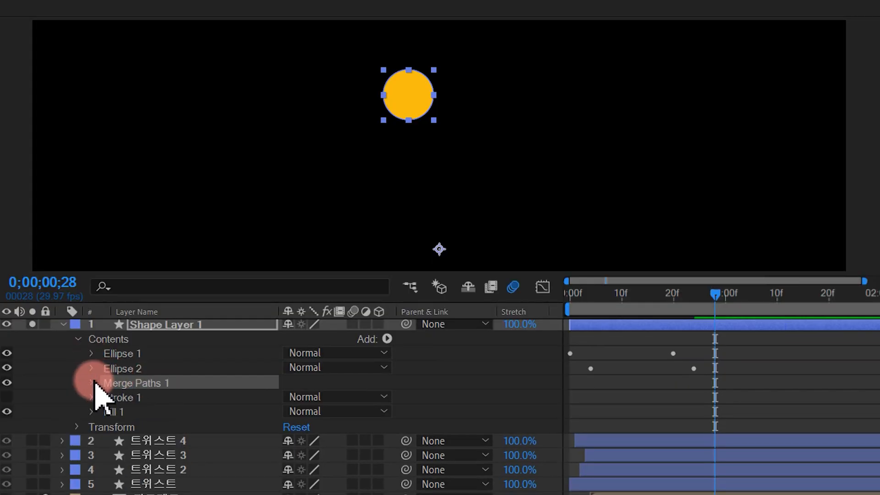
pyautogui.click(92, 383)
pyautogui.click(335, 397)
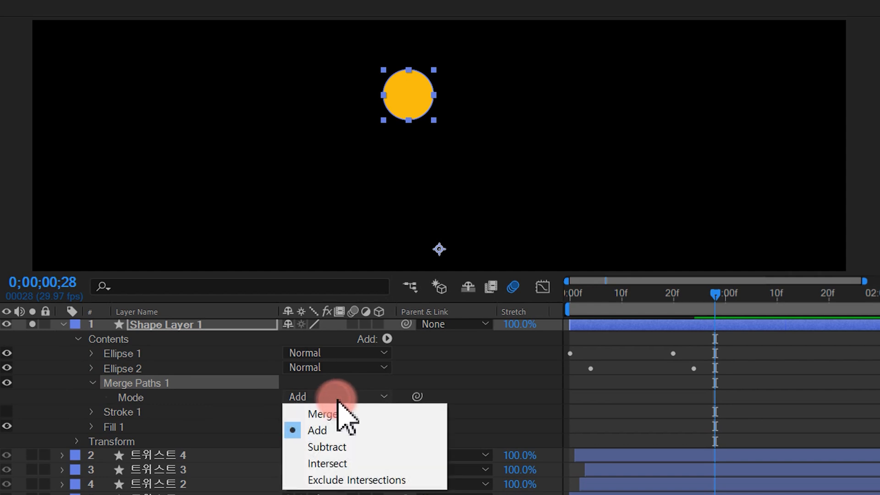
pyautogui.click(373, 448)
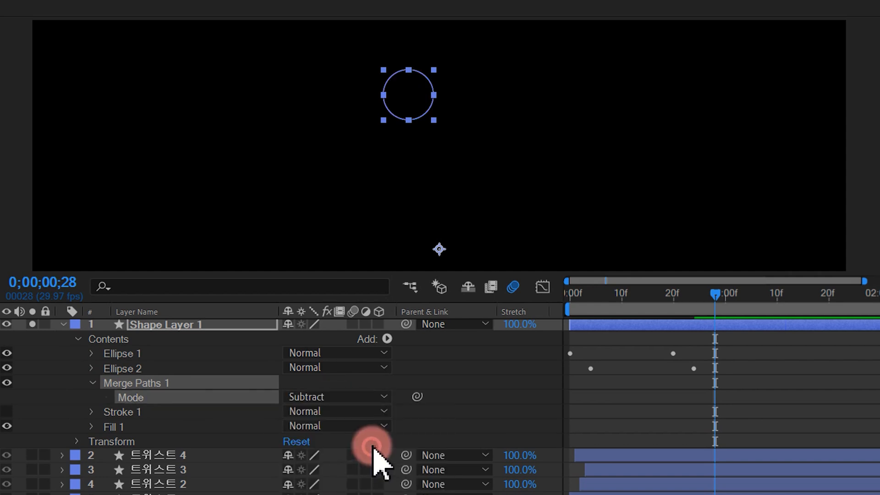
# Preview the ring animation produced by the two ellipses several times from the first frame
pyautogui.click(148, 354)
pyautogui.click(184, 369)
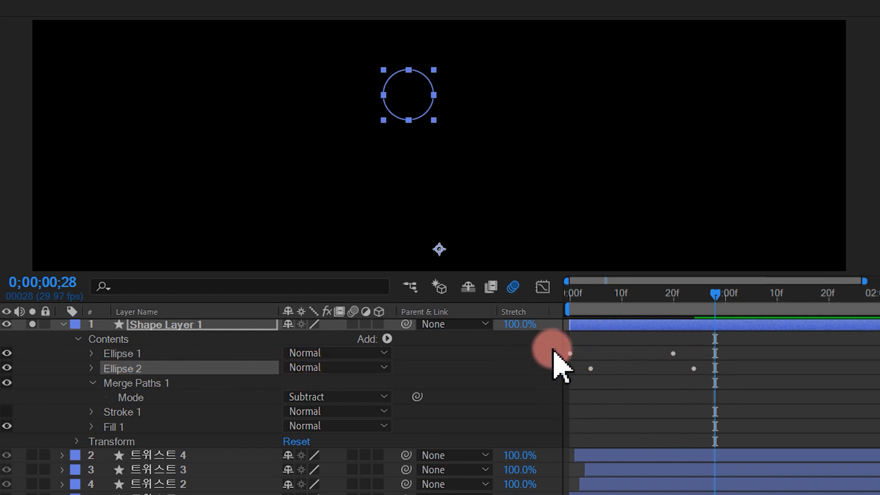
pyautogui.click(783, 381)
pyautogui.moveTo(684, 296); pyautogui.dragTo(536, 315)
pyautogui.press('space')
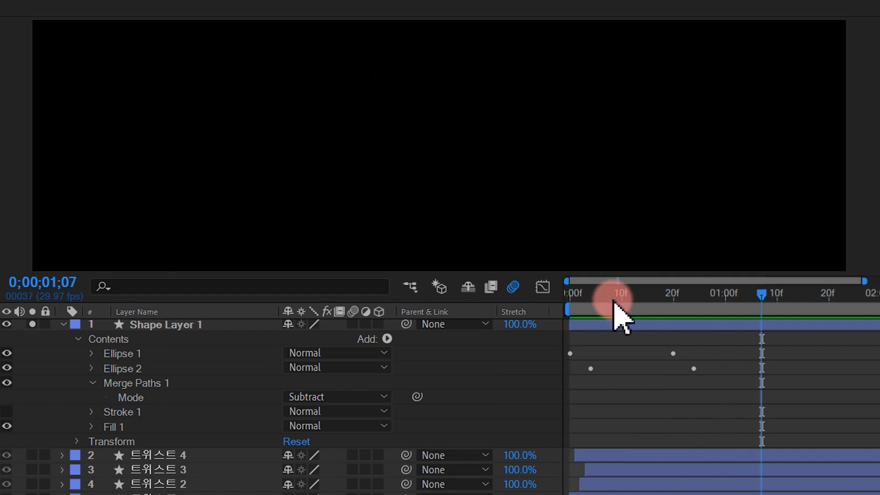
pyautogui.press('space')
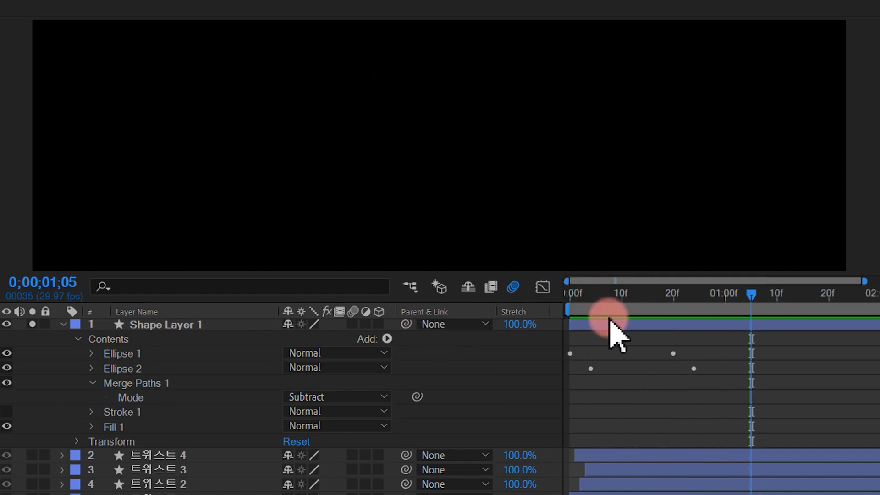
pyautogui.moveTo(610, 294); pyautogui.dragTo(510, 309)
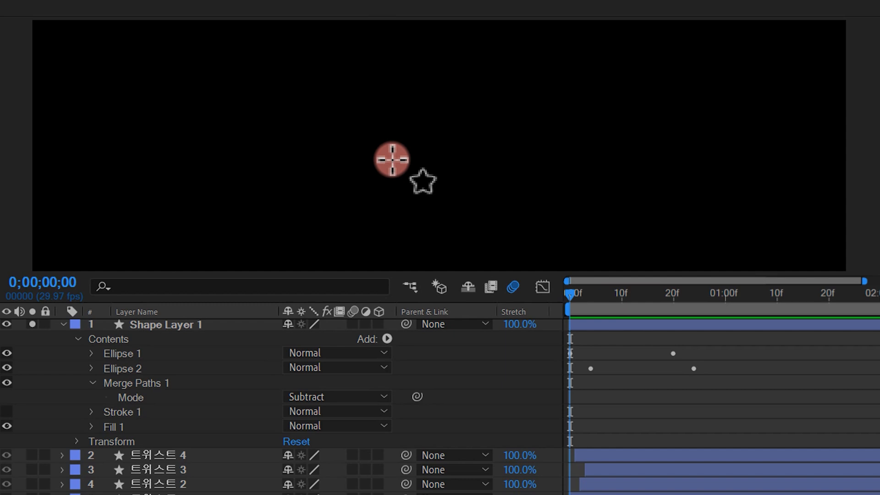
pyautogui.press('space')
pyautogui.press('space')
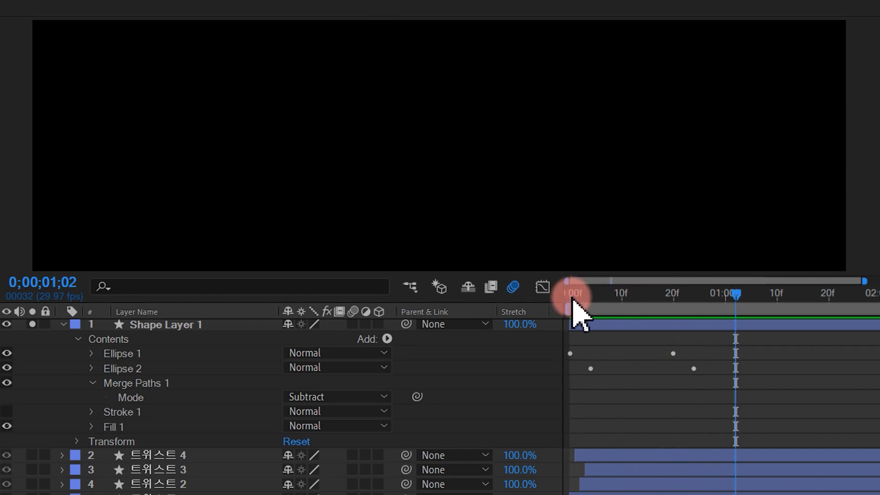
pyautogui.moveTo(589, 295); pyautogui.dragTo(533, 312)
pyautogui.press('space')
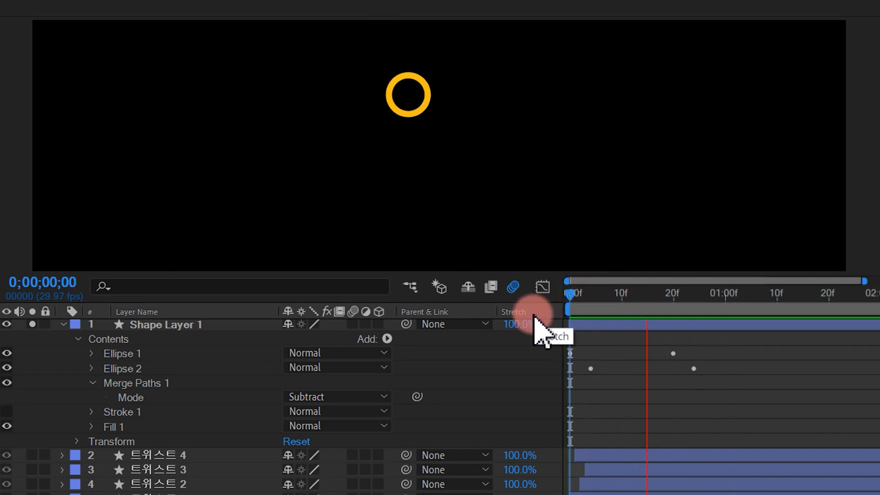
pyautogui.press('space')
# Duplicate Shape Layer 1 at frame 14 and shift the copy to start at about frame 6
pyautogui.moveTo(599, 311); pyautogui.dragTo(644, 328)
pyautogui.click(206, 325)
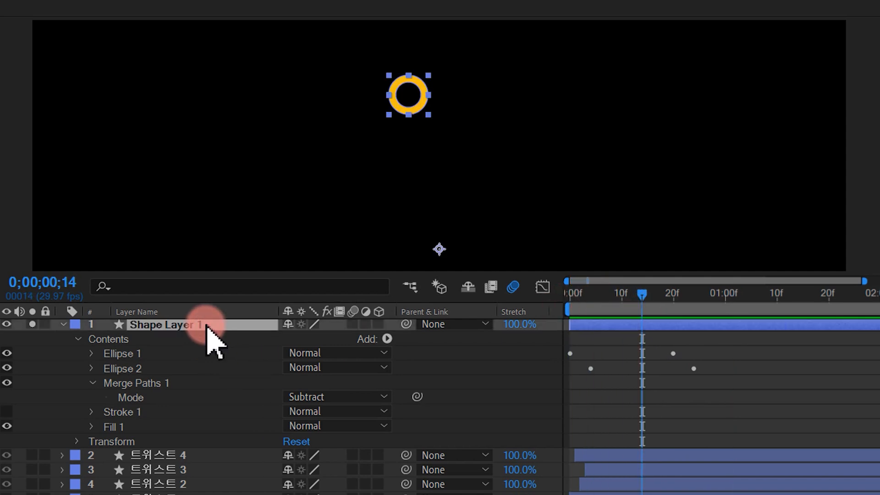
pyautogui.hotkey('ctrl', 'd')
pyautogui.moveTo(634, 326); pyautogui.dragTo(616, 334)
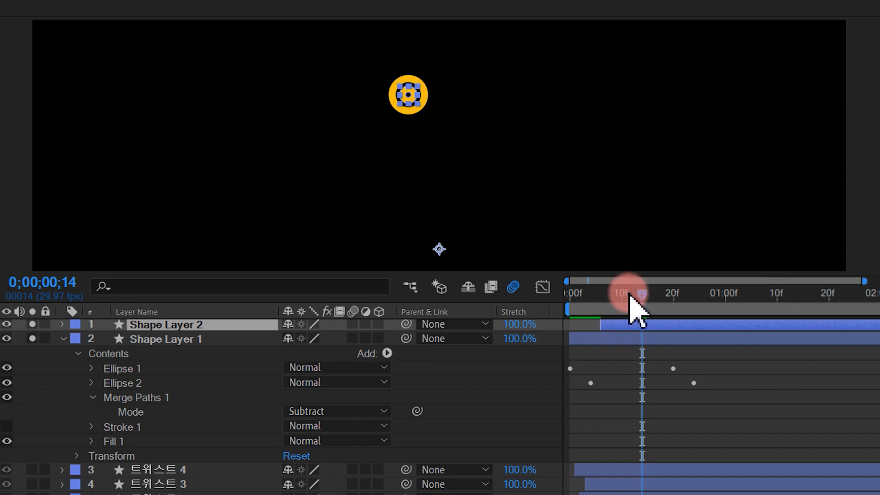
# Duplicate Shape Layer 2 and shift the new copy to start at about frame 12
pyautogui.hotkey('ctrl', 'd')
pyautogui.click(652, 295)
pyautogui.moveTo(652, 297); pyautogui.dragTo(662, 298)
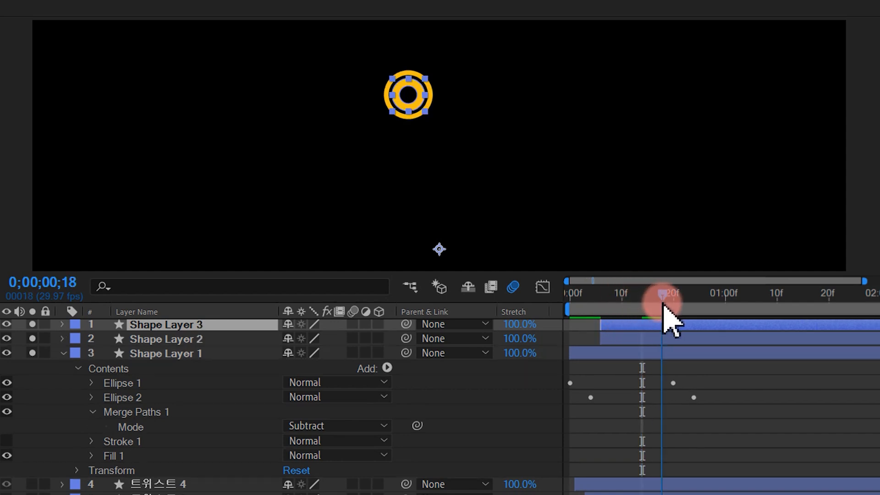
pyautogui.moveTo(633, 326); pyautogui.dragTo(660, 327)
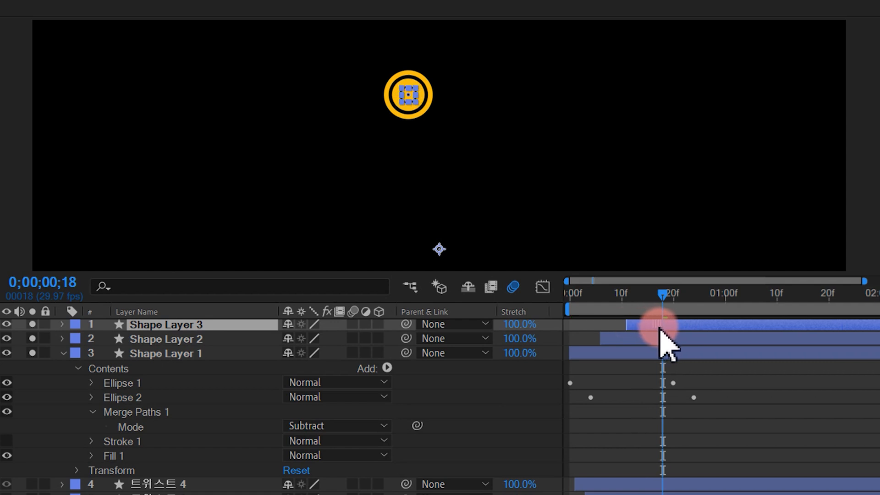
# Preview the three staggered concentric rings from the first frame
pyautogui.click(767, 399)
pyautogui.moveTo(637, 297); pyautogui.dragTo(404, 331)
pyautogui.press('space')
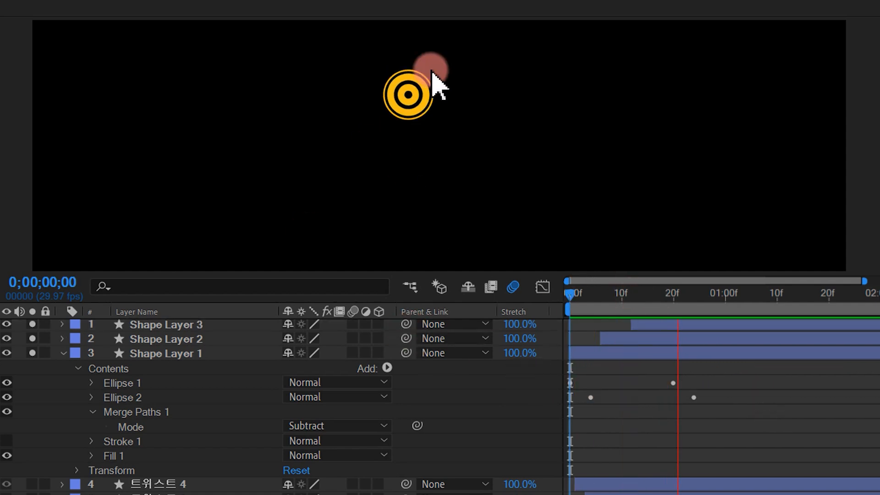
pyautogui.press('space')
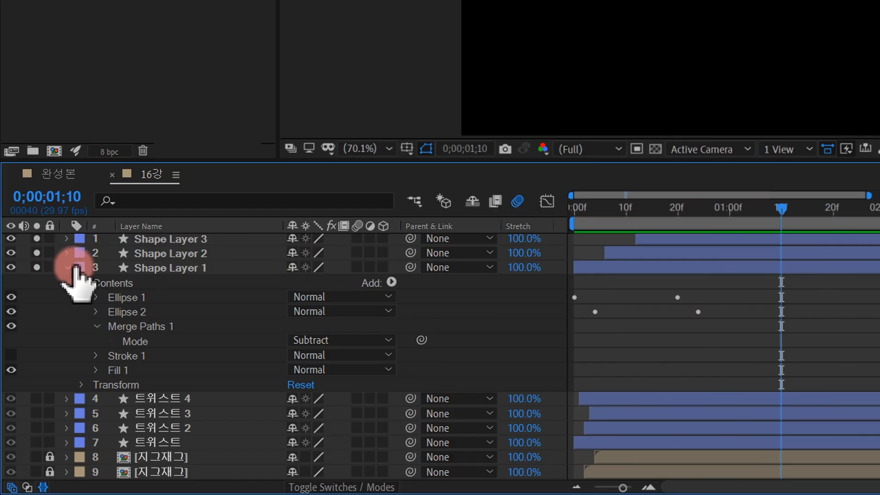
# Collapse Shape Layer 1 and pre-compose the three ring shape layers as 원형모션, moving all attributes into the new composition
pyautogui.click(73, 353)
pyautogui.click(68, 268)
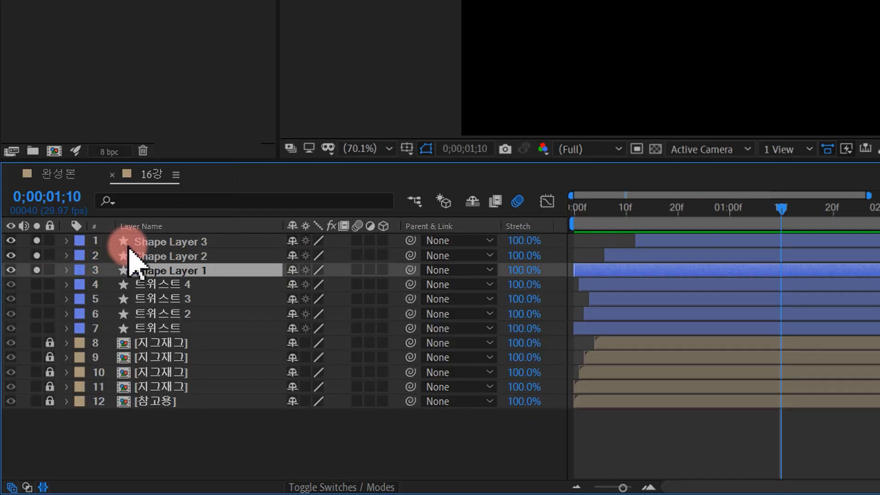
pyautogui.click(222, 242)
pyautogui.keyDown('ctrl'); pyautogui.click(220, 256); pyautogui.keyUp('ctrl')
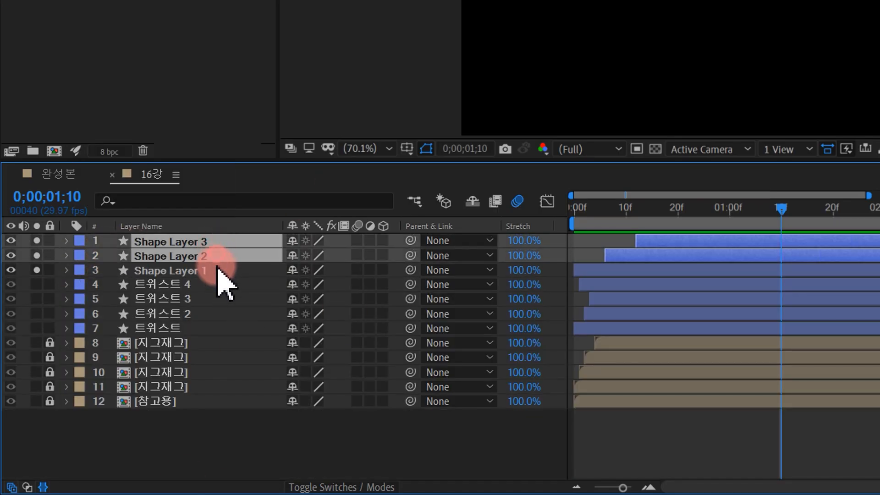
pyautogui.keyDown('ctrl'); pyautogui.click(218, 270); pyautogui.keyUp('ctrl')
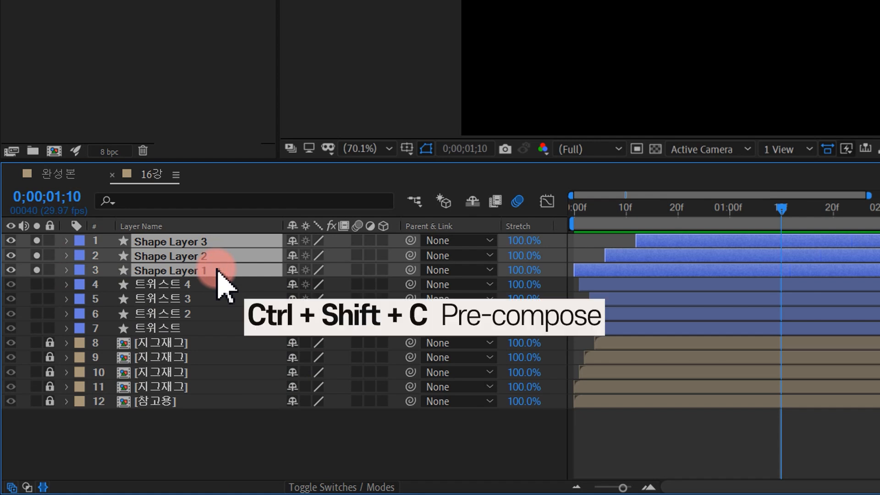
pyautogui.hotkey('ctrl', 'shift', 'c')
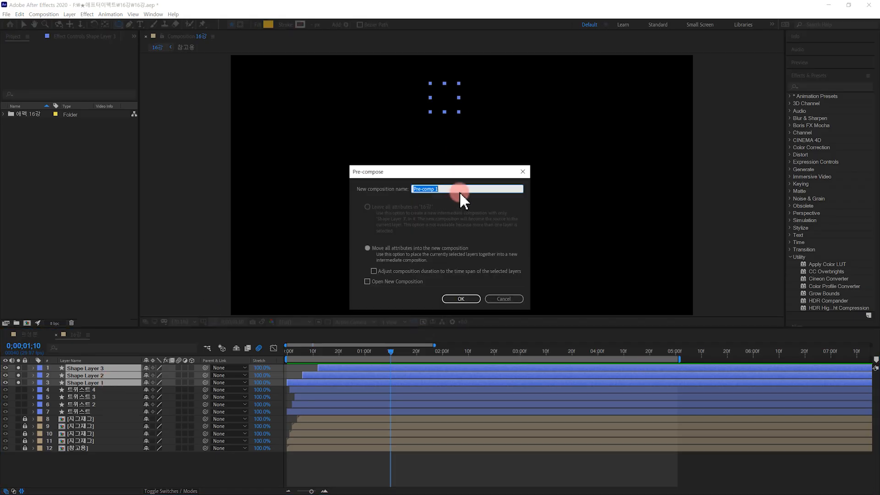
pyautogui.write('원형모션')
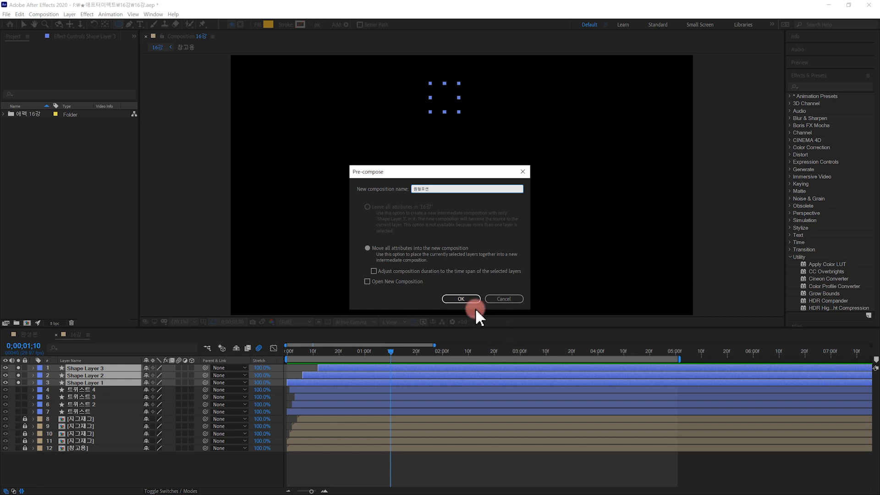
pyautogui.click(461, 299)
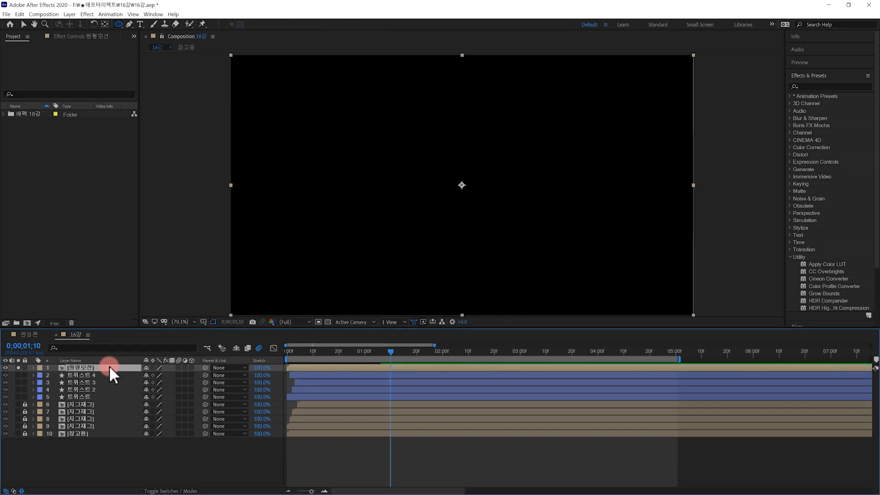
# Turn off solo for the 원형모션 layer and move its anchor point to the center of the yellow rings
pyautogui.click(19, 367)
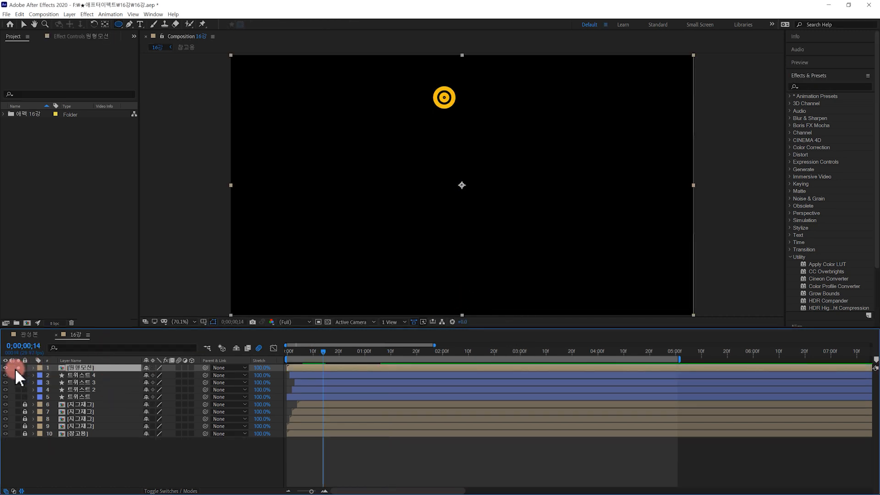
pyautogui.click(18, 367)
pyautogui.click(504, 143)
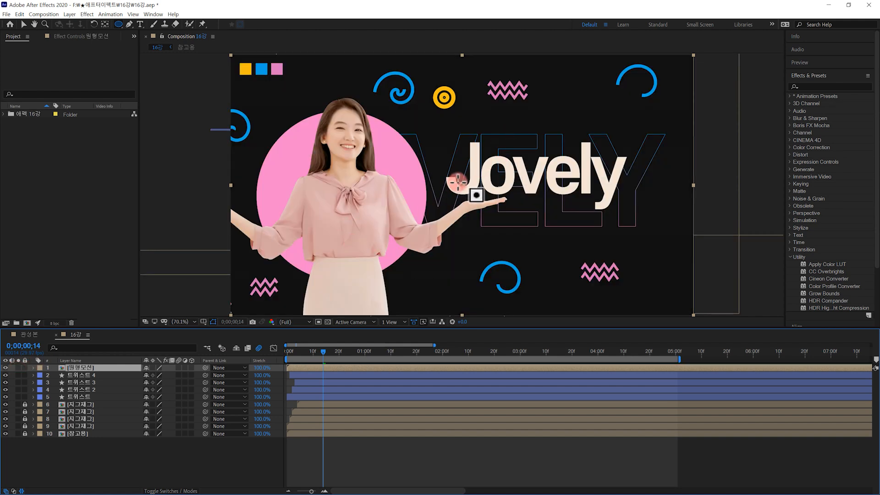
pyautogui.click(106, 24)
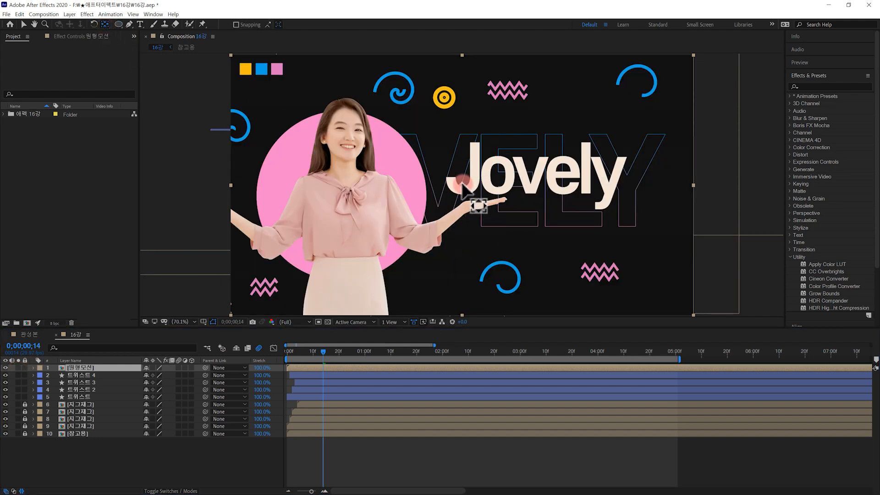
pyautogui.moveTo(461, 183); pyautogui.dragTo(464, 154)
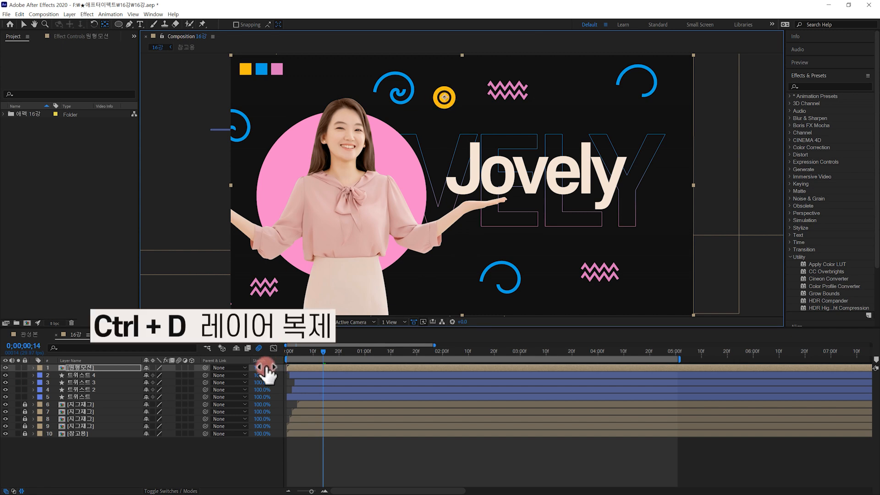
# Duplicate the 원형모션 layer twice, placing one copy beside the woman's skirt and the other just past the end of the large title text
pyautogui.hotkey('ctrl', 'd')
pyautogui.click(25, 25)
pyautogui.moveTo(447, 102); pyautogui.dragTo(423, 259)
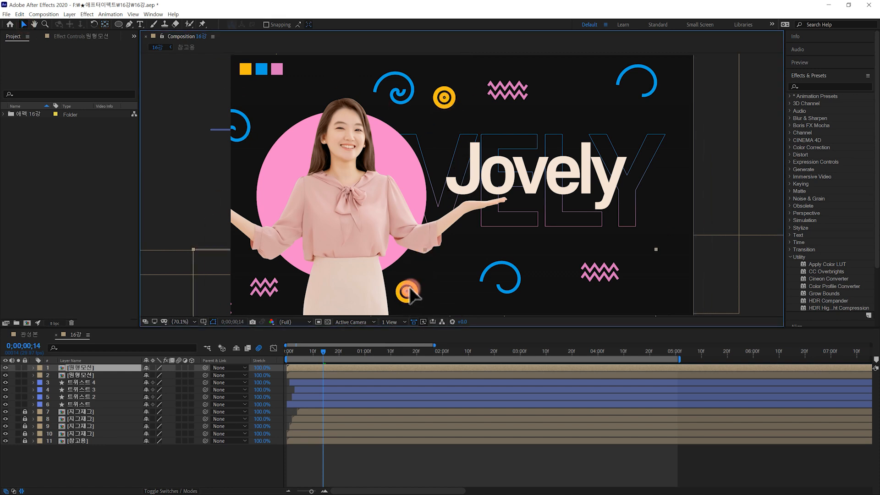
pyautogui.hotkey('ctrl', 'd')
pyautogui.moveTo(415, 287); pyautogui.dragTo(648, 138)
pyautogui.moveTo(653, 171); pyautogui.dragTo(654, 172)
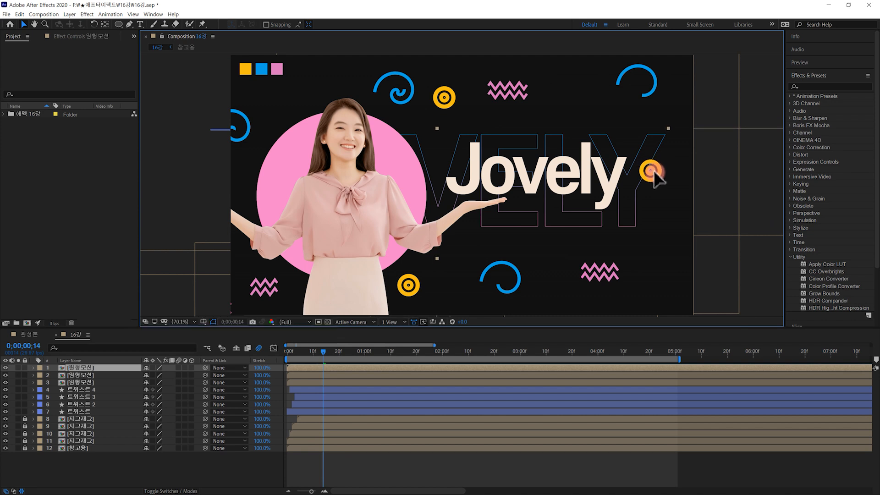
# Stagger the two 원형모션 copies so each starts a few frames later, and preview all the decorations
pyautogui.click(299, 375)
pyautogui.click(301, 368)
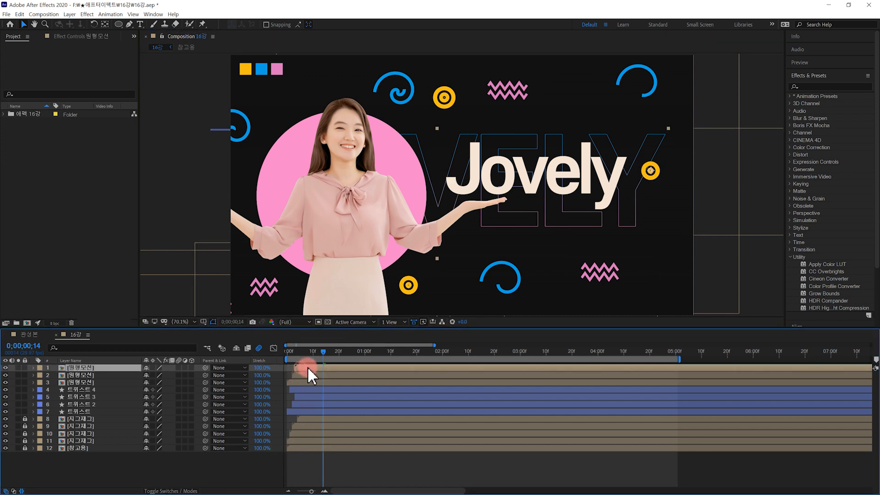
pyautogui.moveTo(320, 351); pyautogui.dragTo(343, 354)
pyautogui.press('space')
pyautogui.press('space')
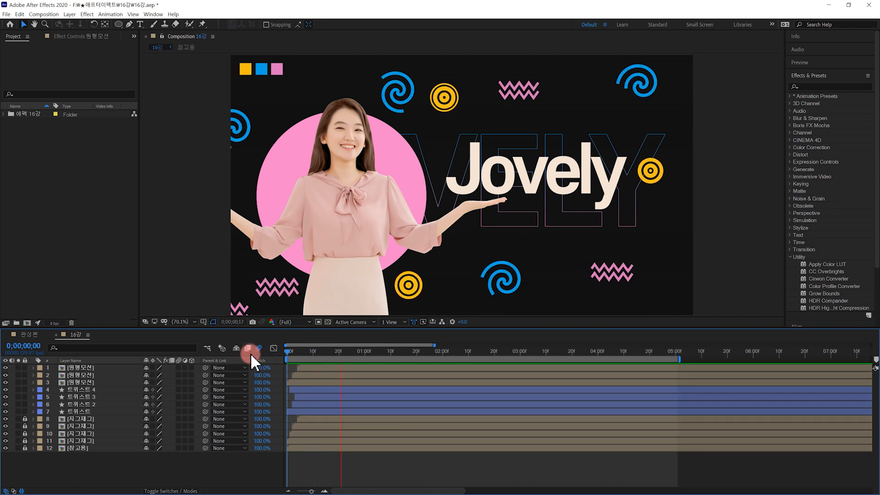
pyautogui.press('space')
pyautogui.click(485, 219)
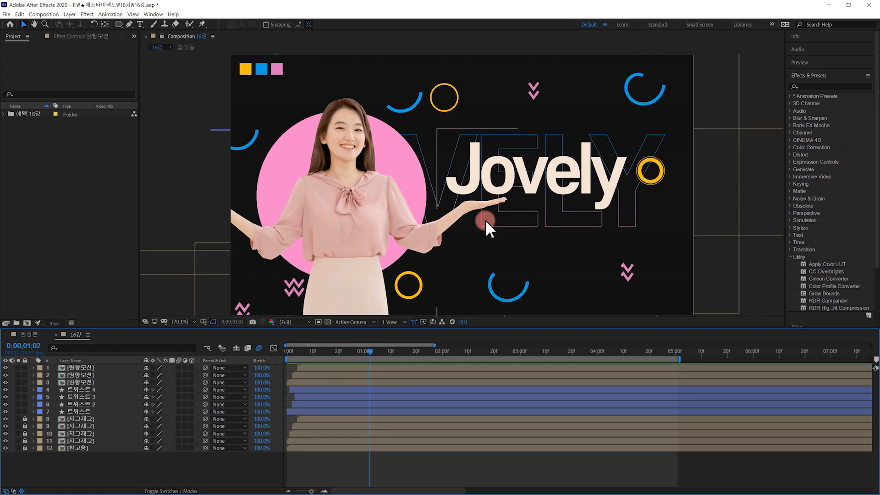
pyautogui.click(442, 87)
pyautogui.click(437, 278)
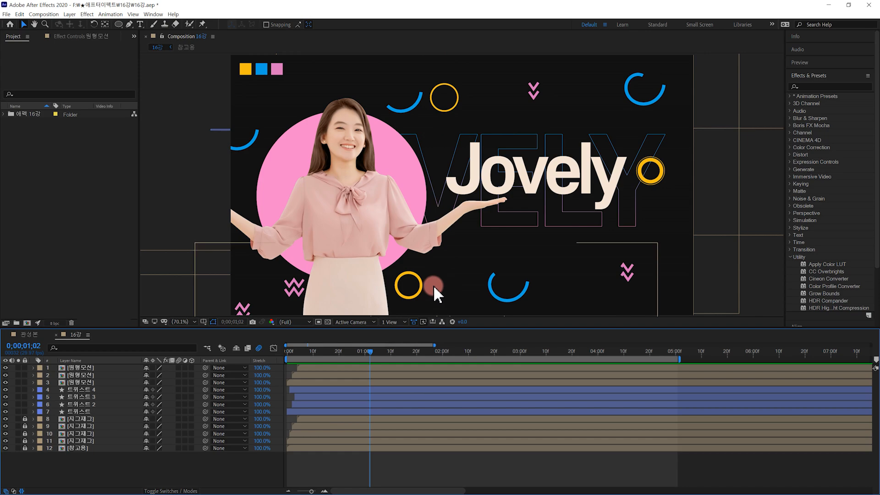
# Find the Fill effect and apply it to the topmost 원형모션 layer, the rings beside the end of the outlined title
pyautogui.click(441, 107)
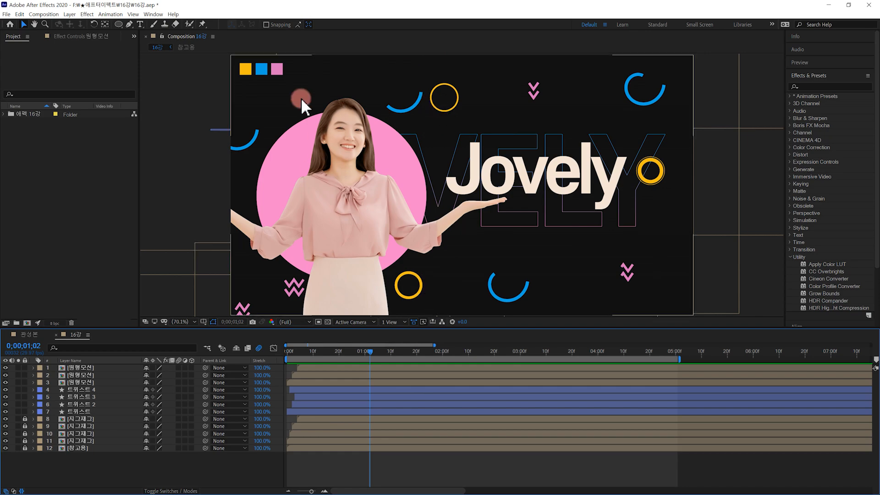
pyautogui.click(169, 392)
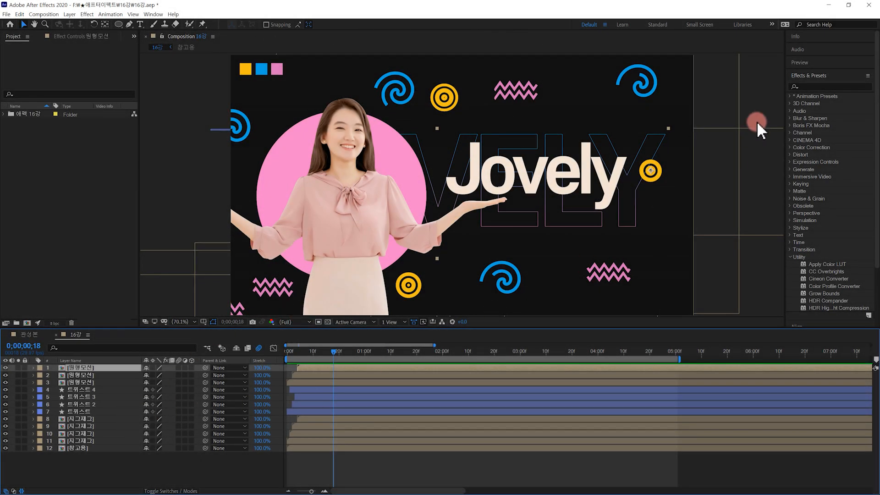
pyautogui.click(807, 90)
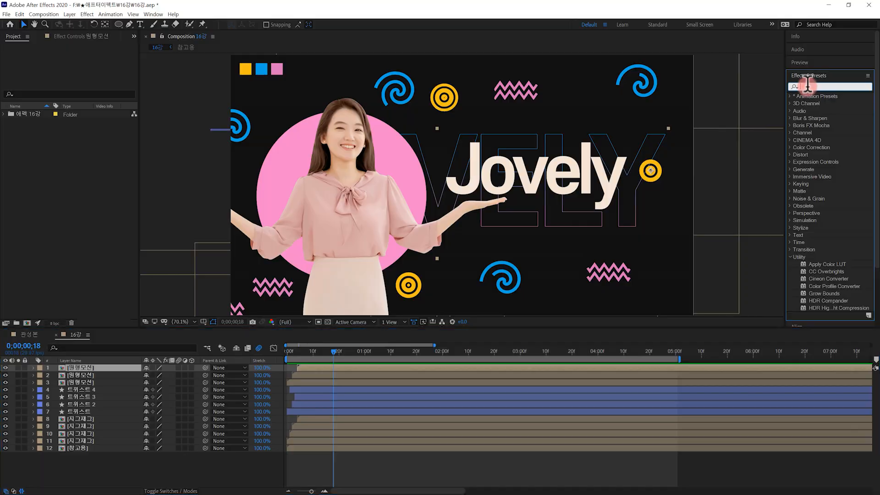
pyautogui.write('fill')
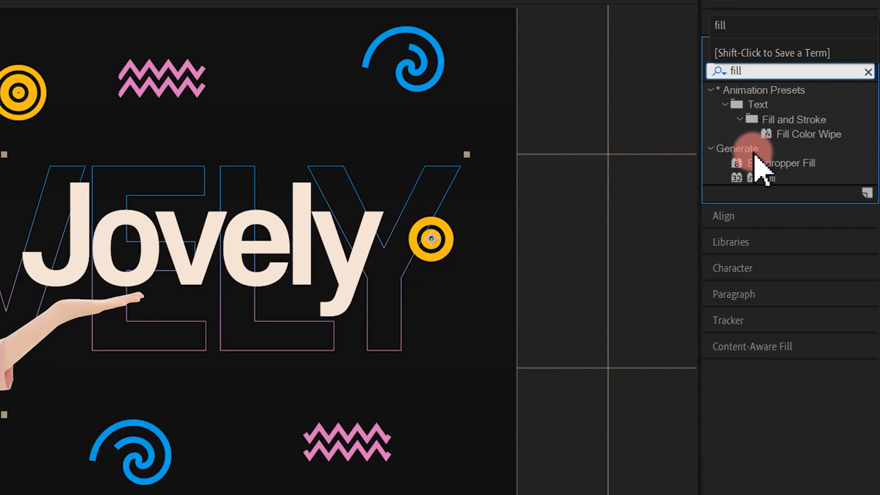
pyautogui.click(771, 181)
pyautogui.moveTo(819, 139); pyautogui.dragTo(88, 368)
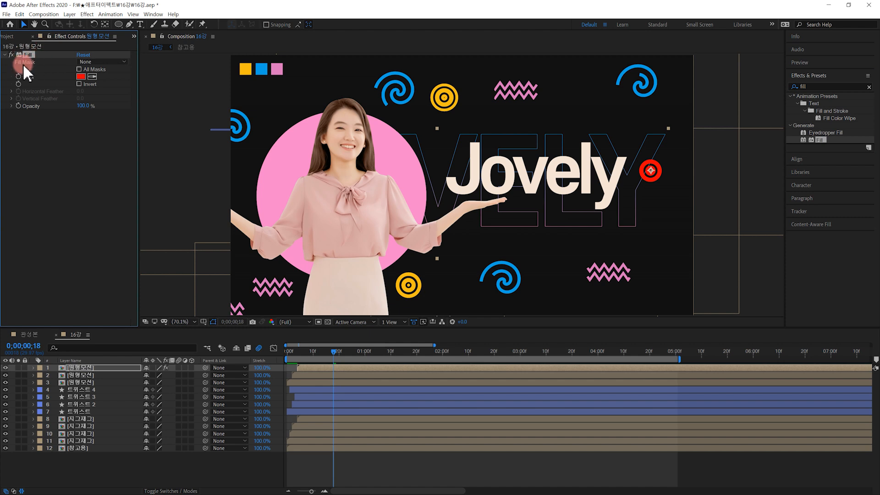
# Try the pink and the blue reference swatch as sampled Fill colors for the topmost 원형모션 layer
pyautogui.click(93, 77)
pyautogui.click(276, 69)
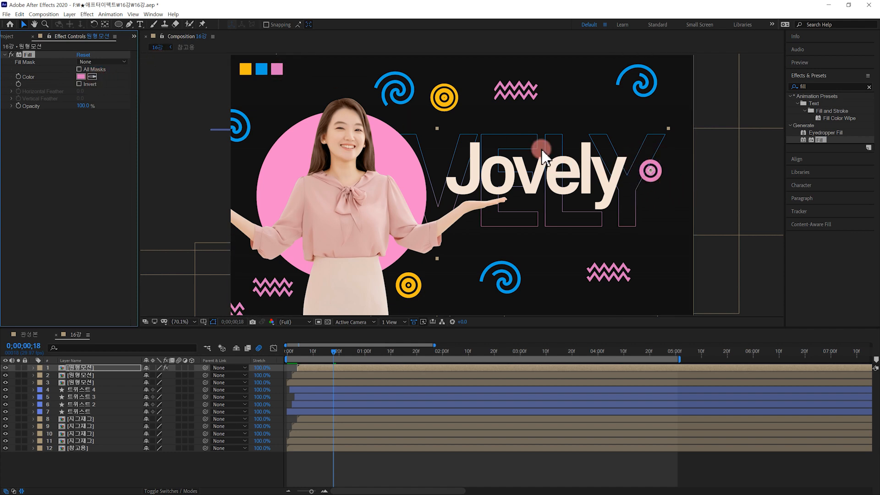
pyautogui.click(92, 77)
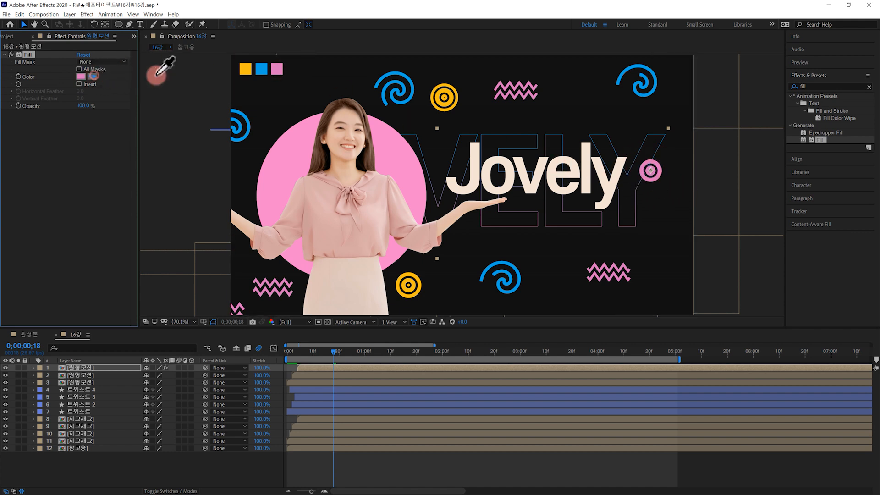
pyautogui.click(262, 71)
# Set the Fill color by sampling the yellow reference swatch, and scrub through the start of the animation to check the decorations
pyautogui.click(92, 76)
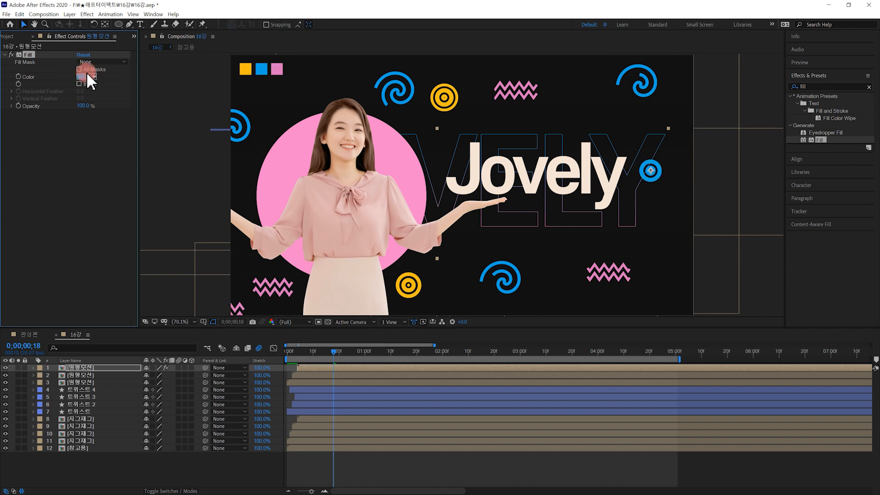
pyautogui.click(248, 68)
pyautogui.moveTo(385, 362); pyautogui.dragTo(315, 373)
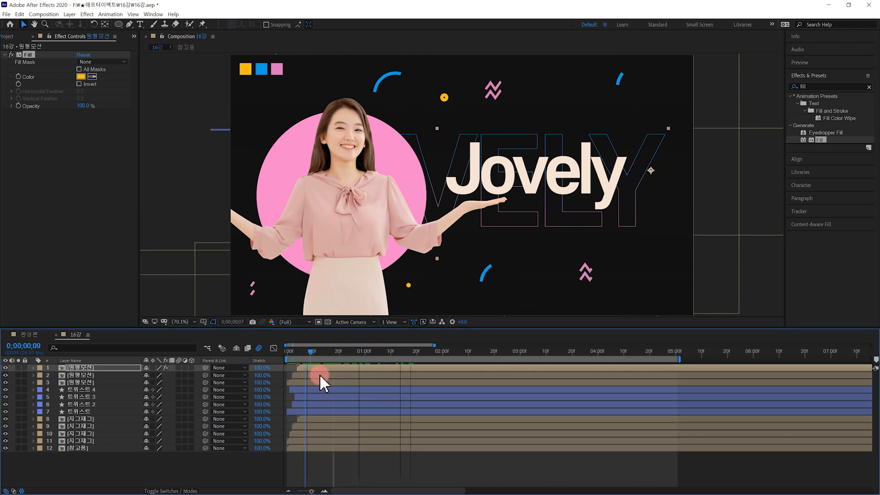